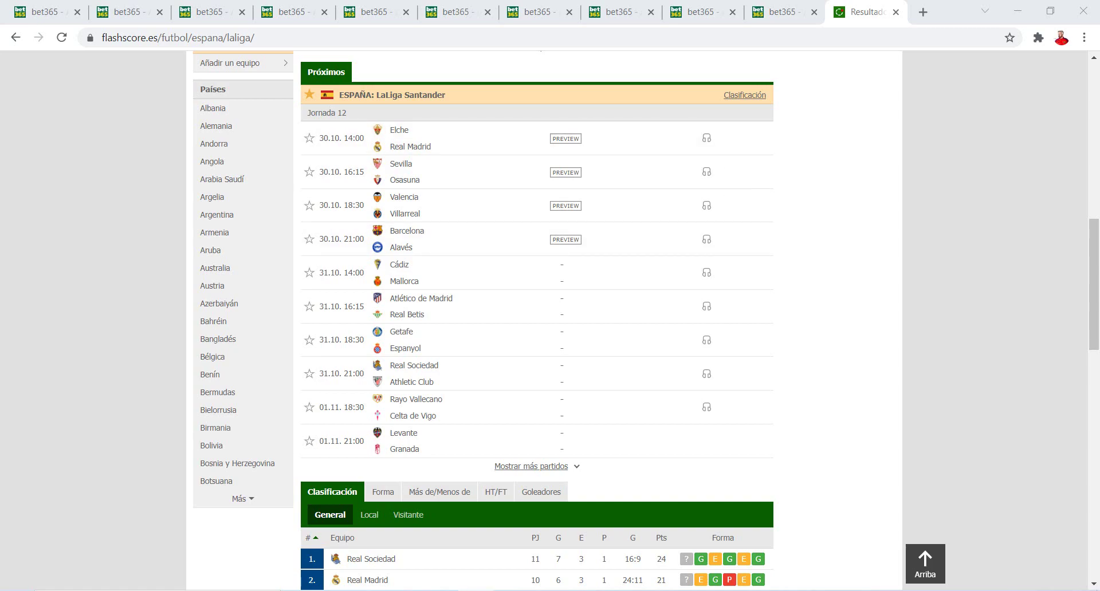
On the Elche v Real Madrid betting page, add Karim Benzema as anytime goalscorer to the coupon and review its selections
{"action": "left_click", "coordinate": [71, 11]}
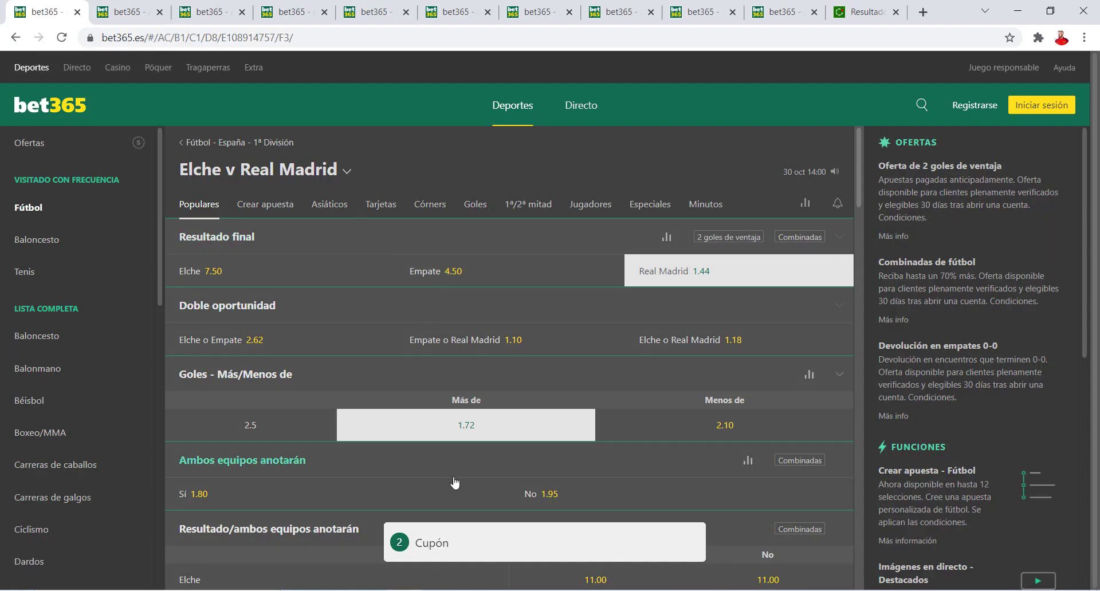
{"action": "left_click", "coordinate": [441, 542]}
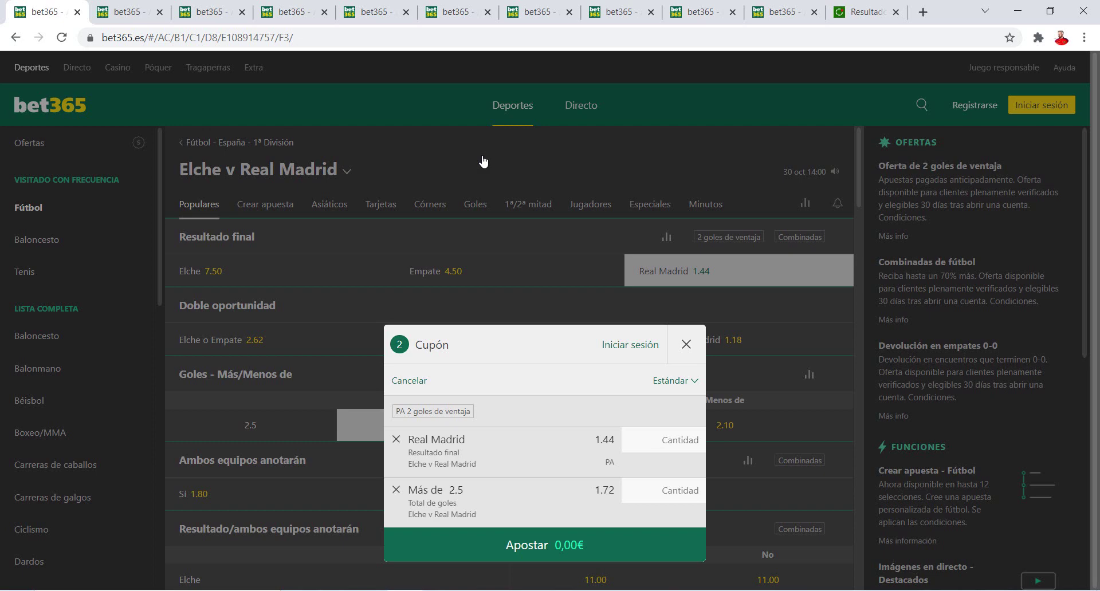
{"action": "left_click", "coordinate": [483, 163]}
{"action": "left_click", "coordinate": [587, 205]}
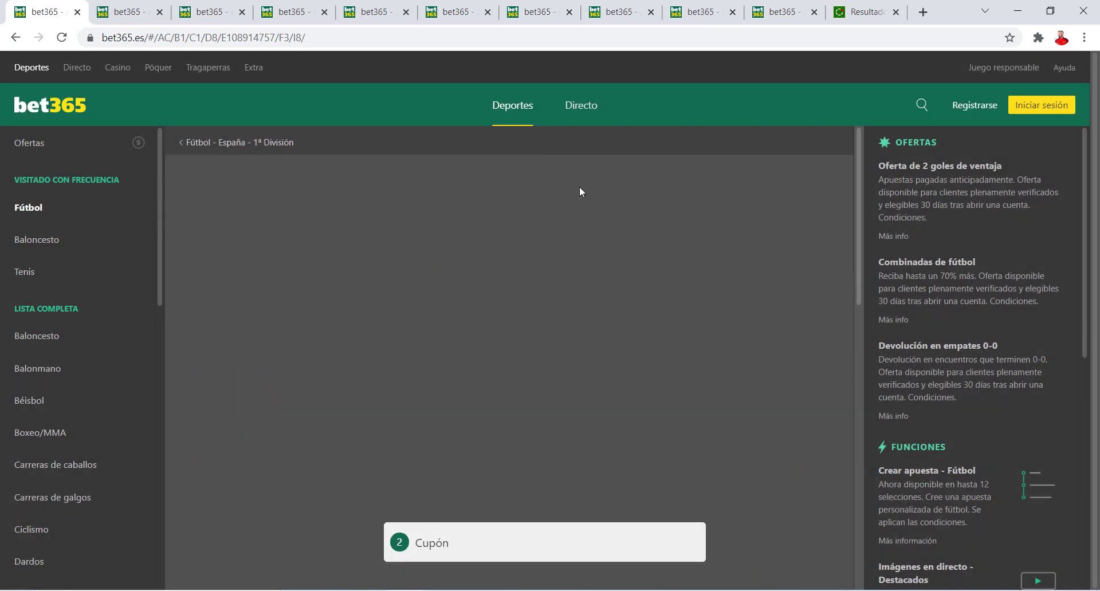
{"action": "left_click", "coordinate": [761, 314]}
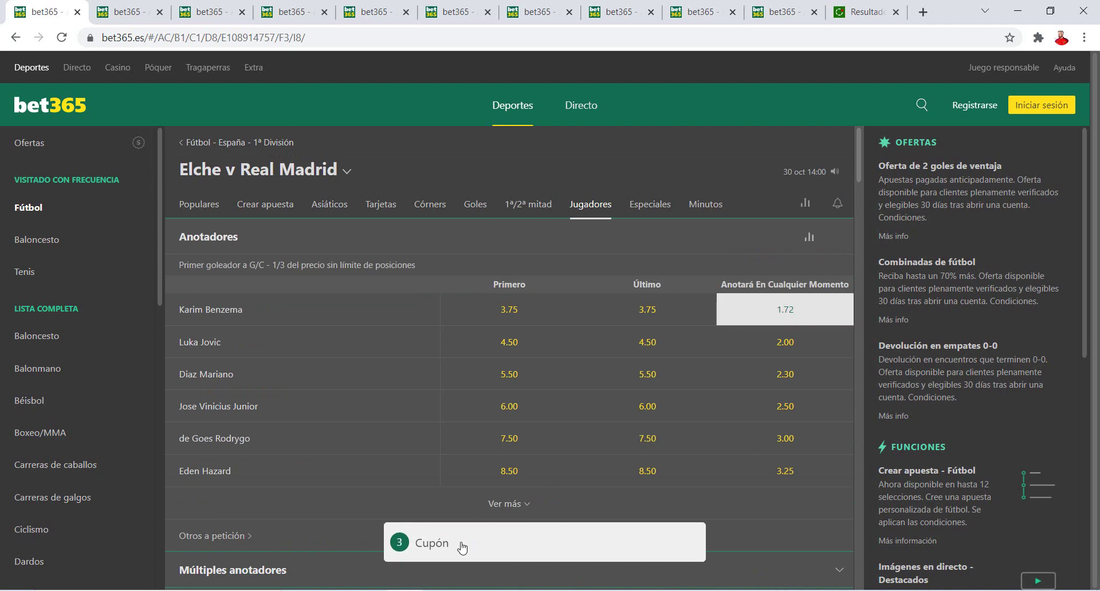
{"action": "left_click", "coordinate": [463, 549]}
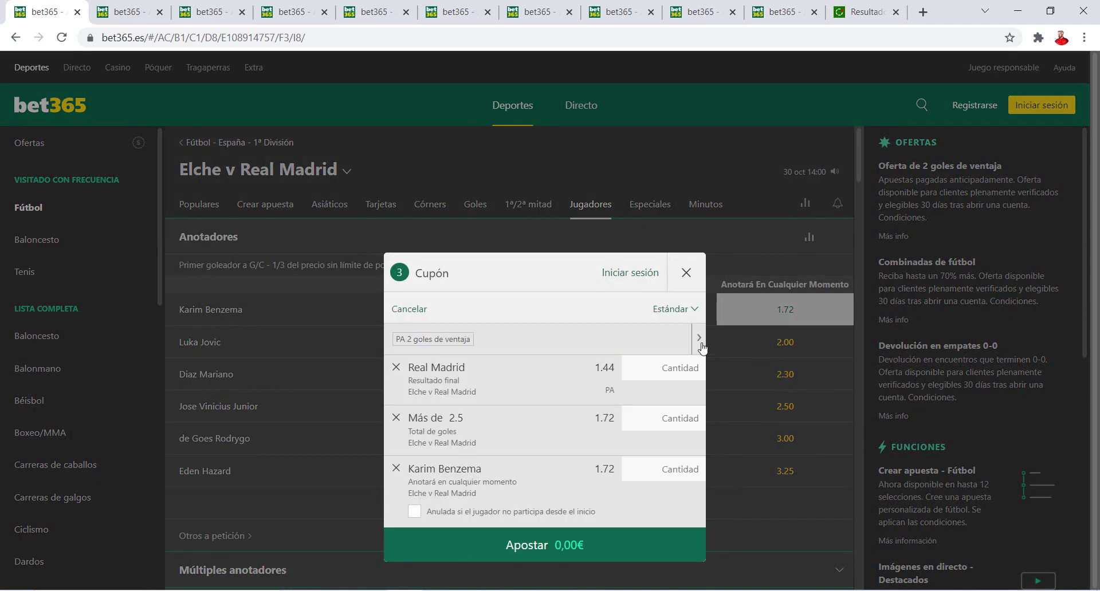
Switch to Flashscore and examine the points and most recent results of Real Madrid and Elche in the LaLiga standings
{"action": "left_click", "coordinate": [874, 5]}
{"action": "scroll", "coordinate": [367, 247], "scroll_direction": "down", "scroll_amount": 8}
{"action": "scroll", "coordinate": [410, 196], "scroll_direction": "up", "scroll_amount": 1}
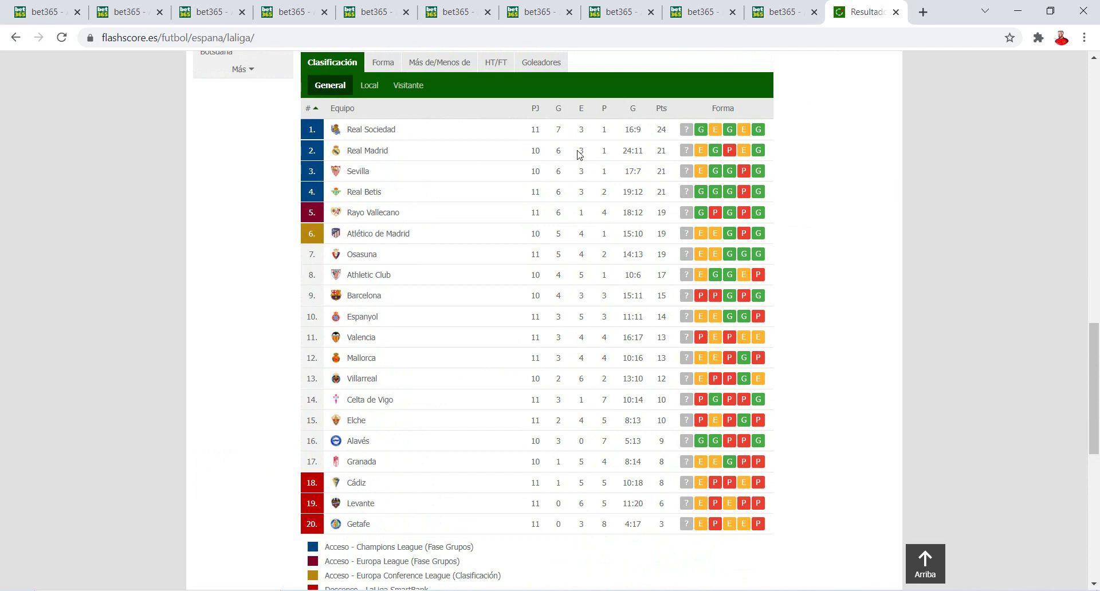
{"action": "double_click", "coordinate": [658, 151]}
{"action": "mouse_move", "coordinate": [699, 153]}
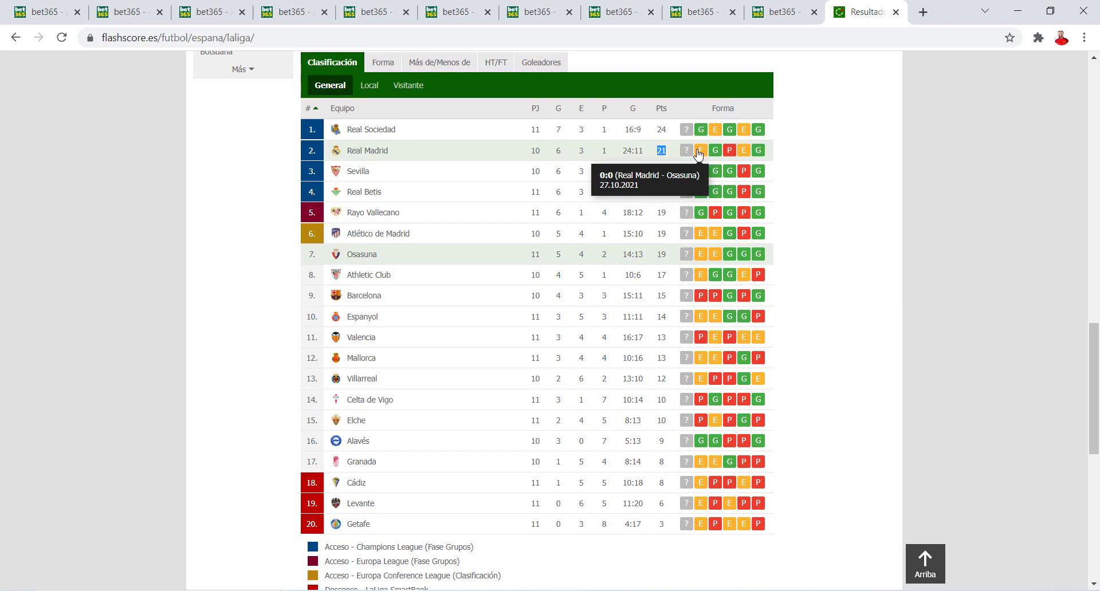
{"action": "left_click", "coordinate": [649, 161]}
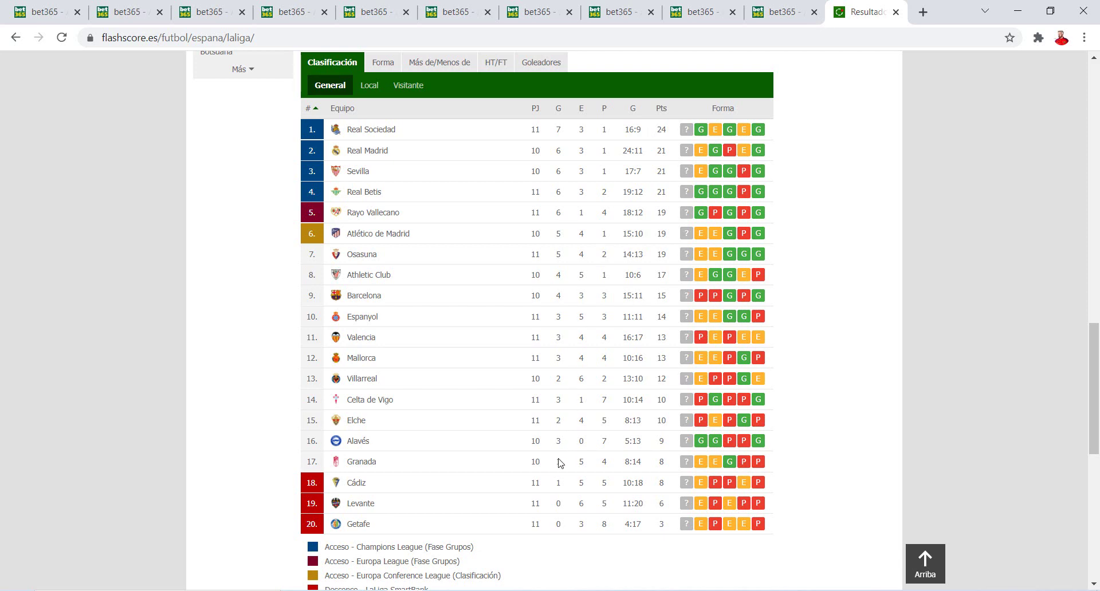
{"action": "double_click", "coordinate": [482, 423]}
{"action": "mouse_move", "coordinate": [704, 424]}
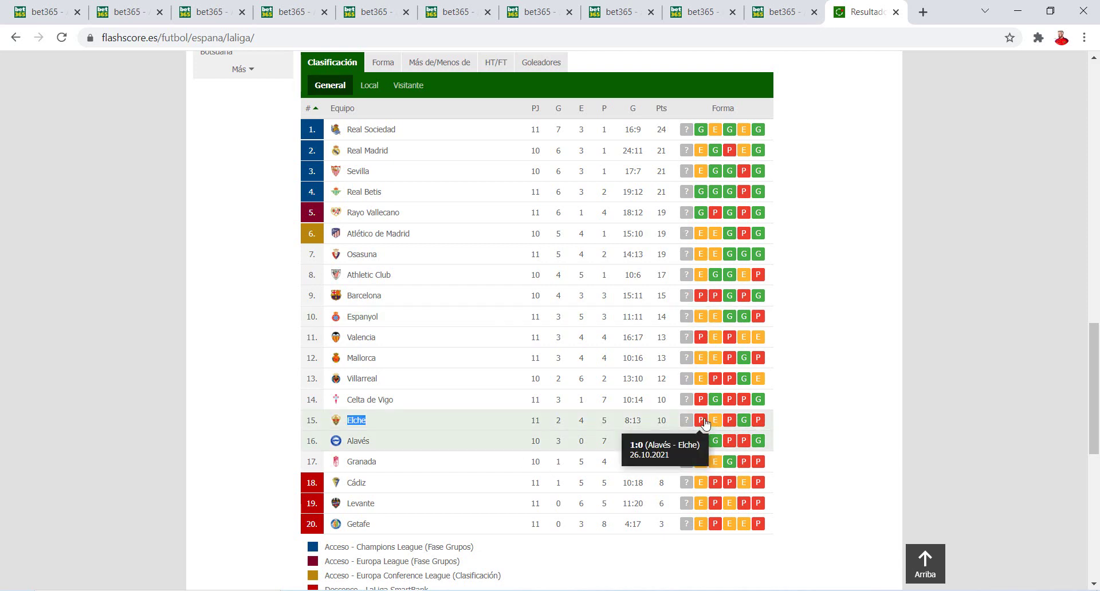
Close the Elche v Real Madrid page on bet365 and add over 2.5 goals to the Sevilla v Osasuna coupon
{"action": "left_click", "coordinate": [53, 11]}
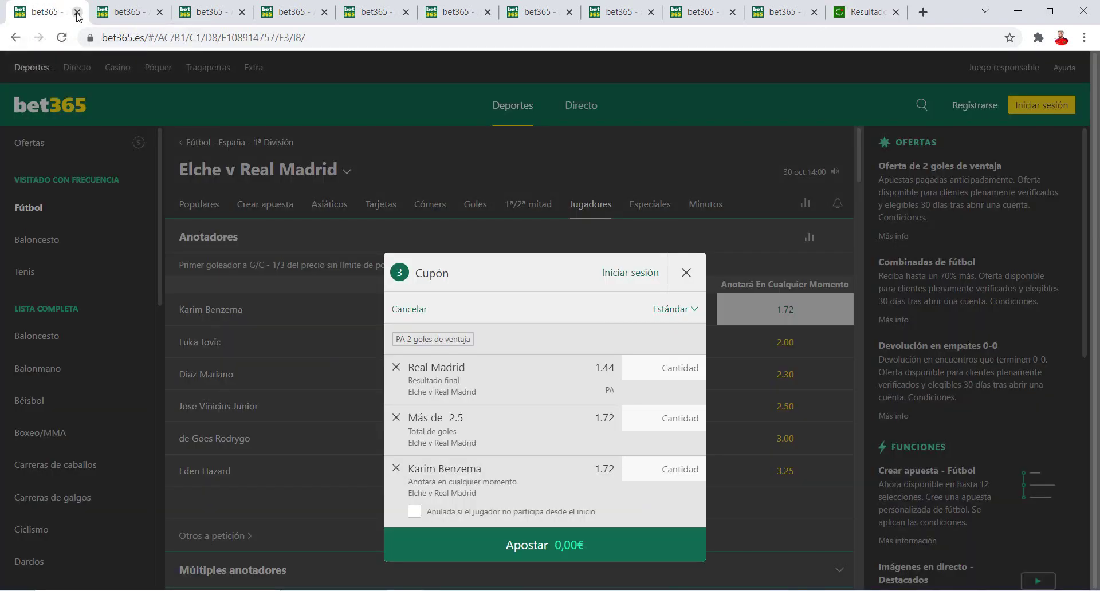
{"action": "left_click", "coordinate": [78, 12]}
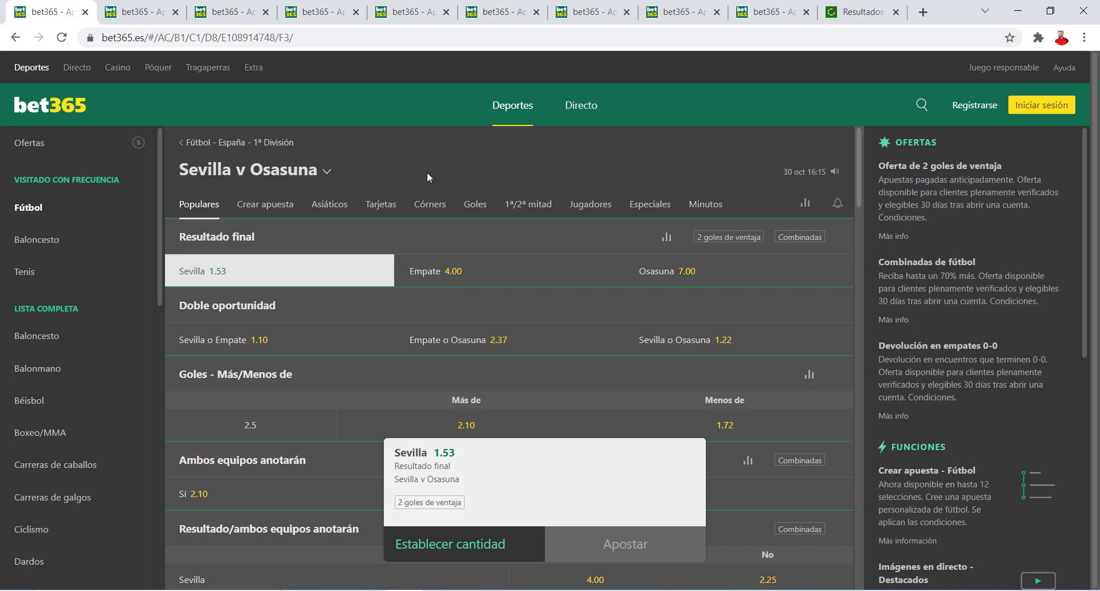
{"action": "left_click", "coordinate": [487, 207]}
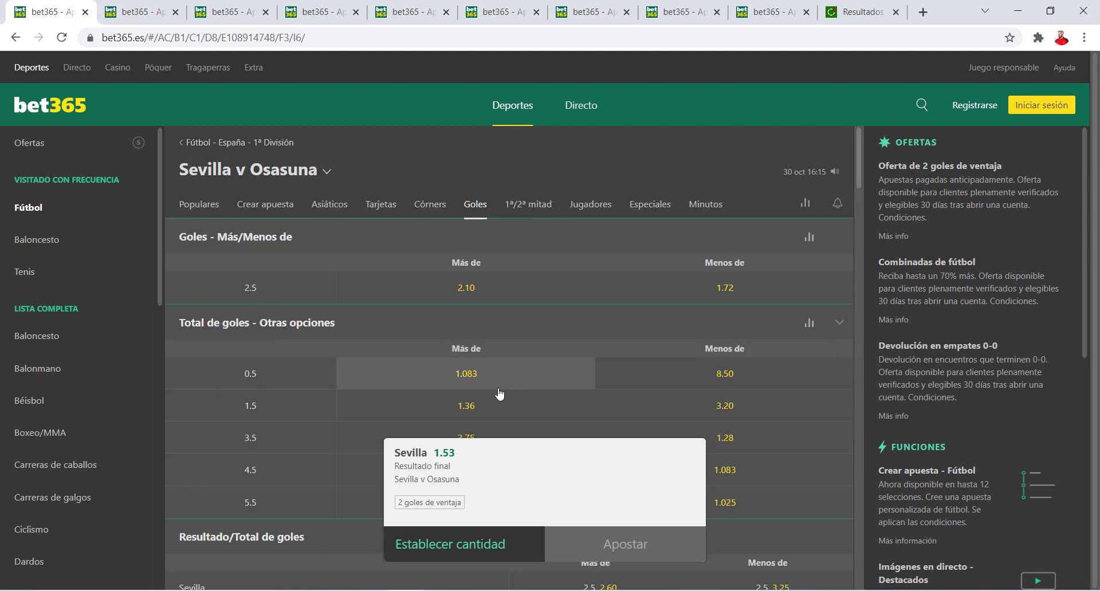
{"action": "left_click", "coordinate": [461, 293]}
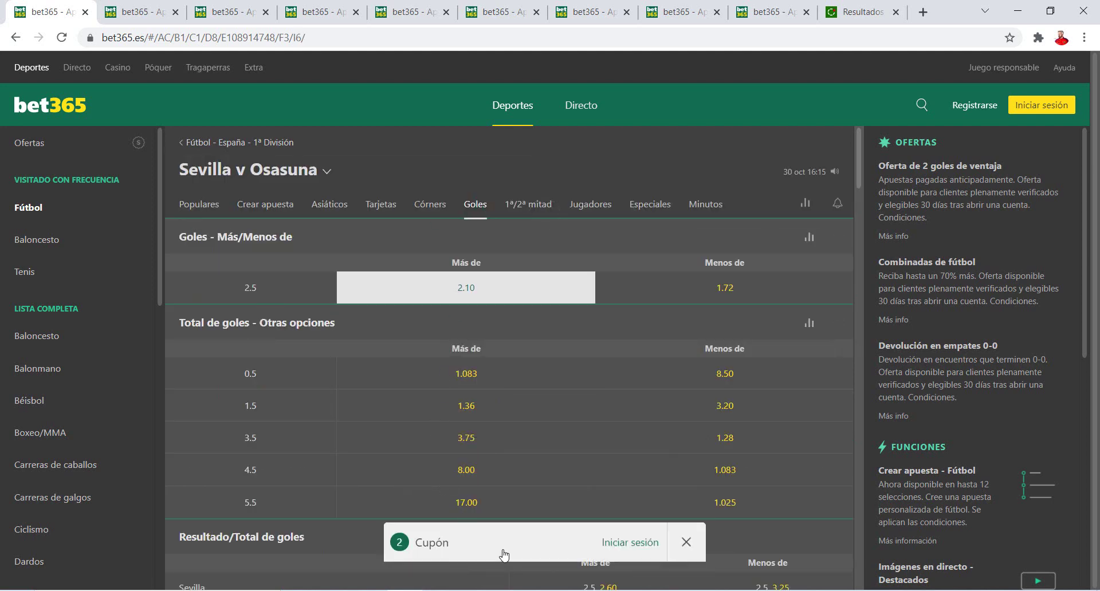
{"action": "left_click", "coordinate": [503, 554]}
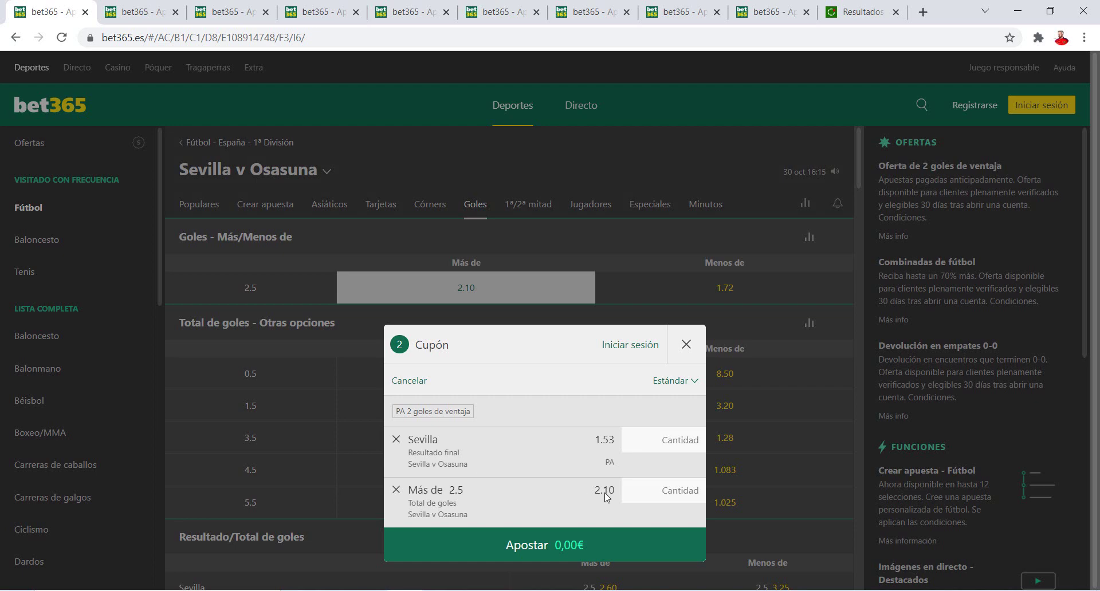
{"action": "left_click", "coordinate": [556, 170]}
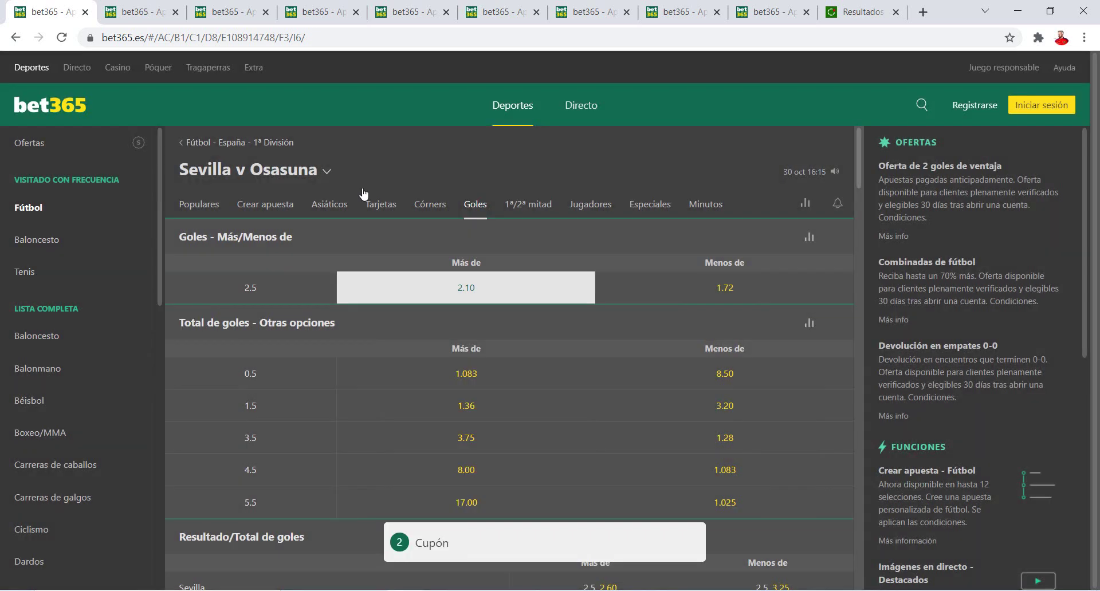
{"action": "left_click", "coordinate": [217, 205]}
{"action": "left_click", "coordinate": [448, 543]}
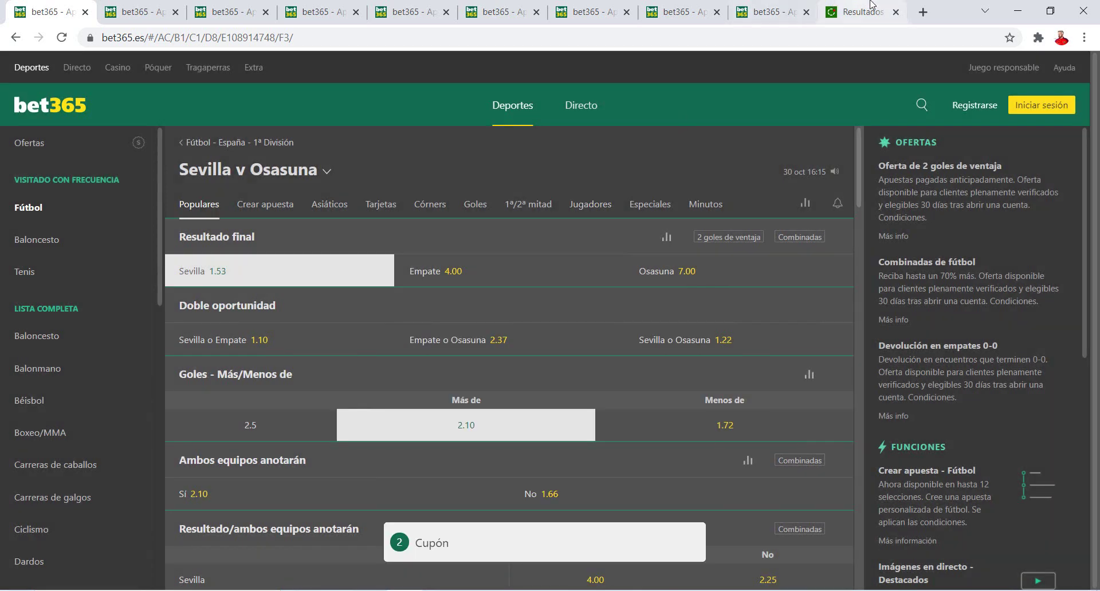
Switch to Flashscore and check Sevilla's and Osasuna's recent form in the LaLiga standings
{"action": "left_click", "coordinate": [860, 12]}
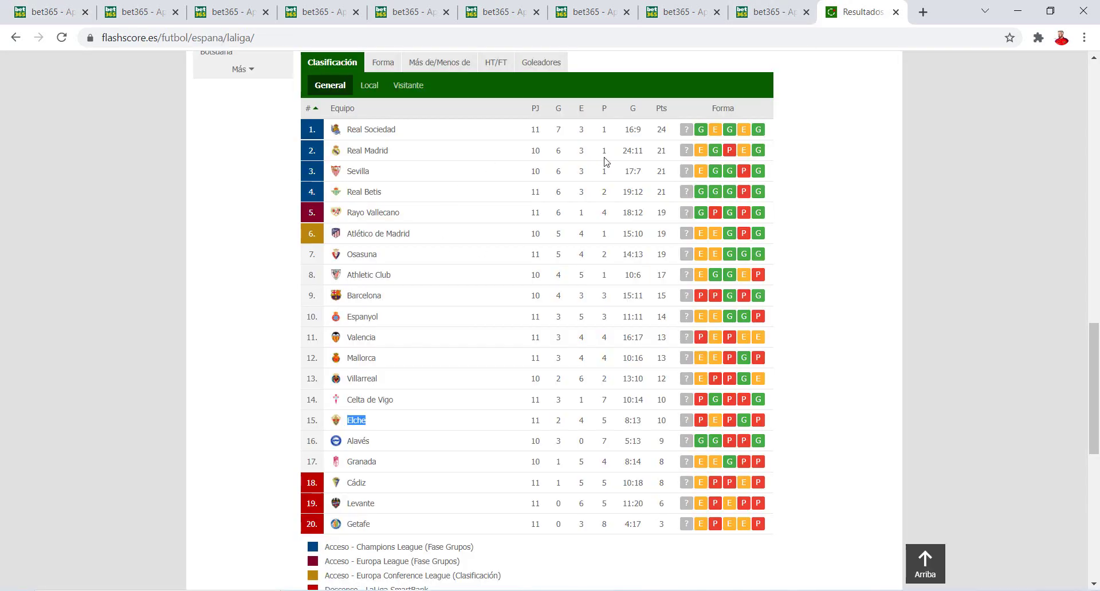
{"action": "mouse_move", "coordinate": [699, 172]}
{"action": "left_click", "coordinate": [490, 246]}
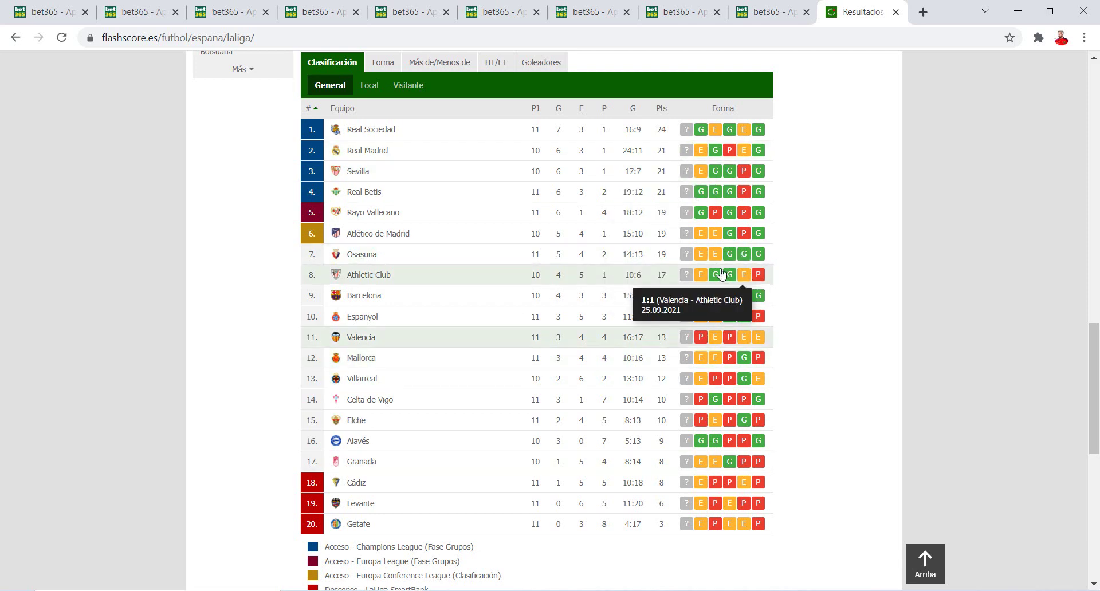
Close the Sevilla v Osasuna page on bet365 and open the Valencia v Villarreal coupon to see its selections
{"action": "left_click", "coordinate": [67, 6]}
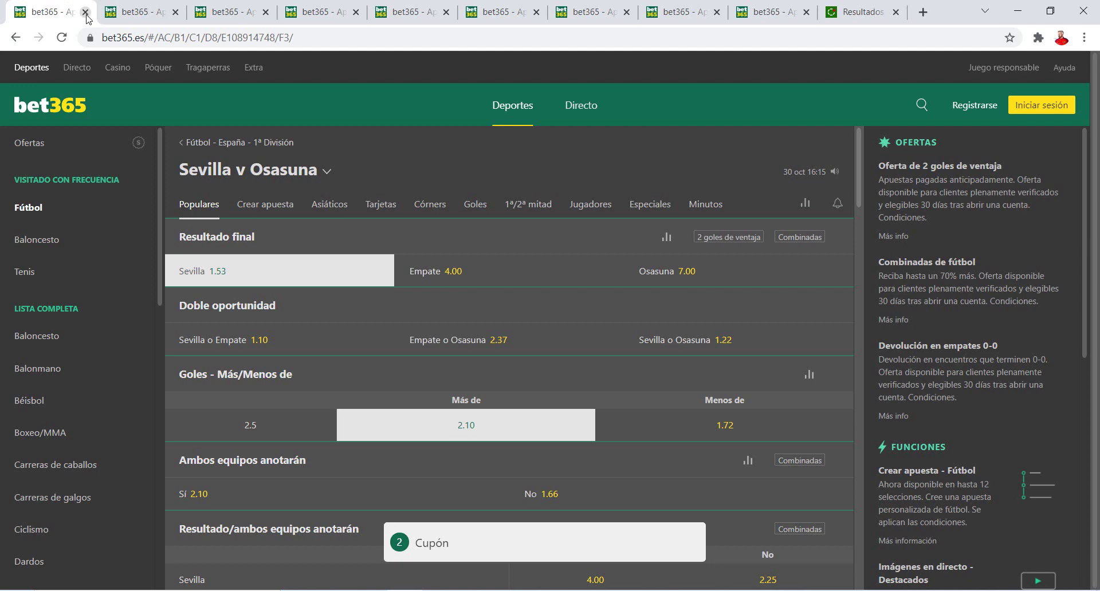
{"action": "left_click", "coordinate": [423, 543]}
{"action": "left_click", "coordinate": [85, 12]}
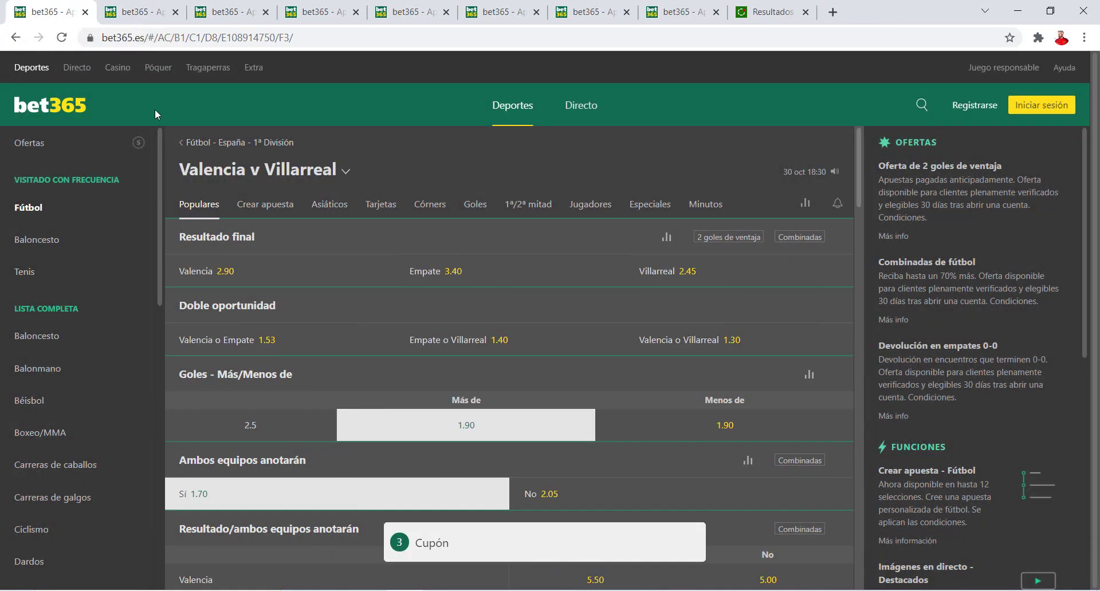
{"action": "left_click", "coordinate": [457, 542]}
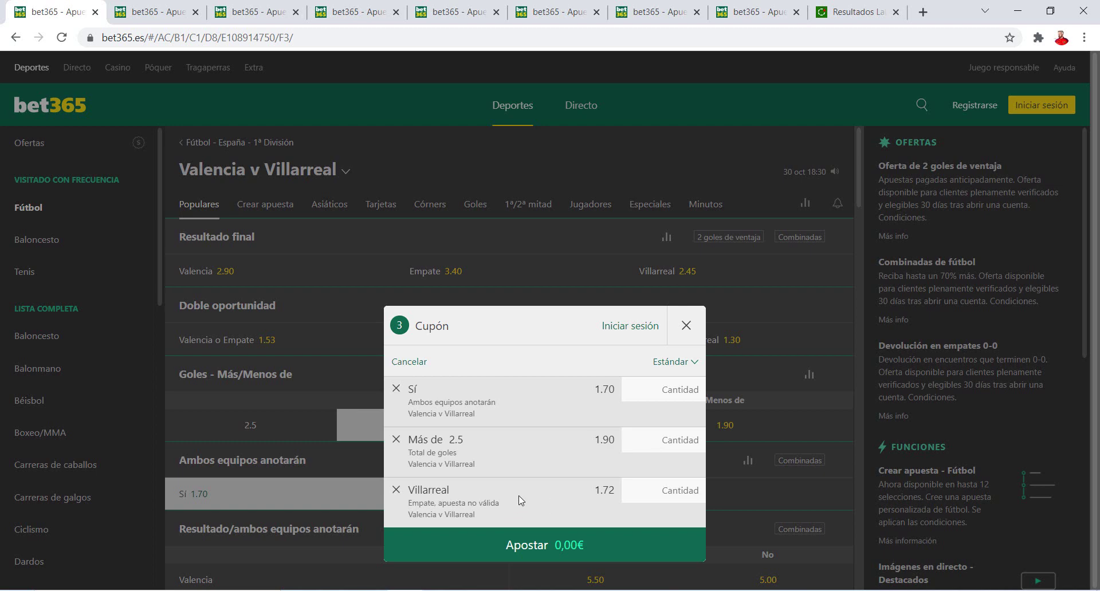
Switch to Flashscore and examine Valencia's and Villarreal's positions and latest results in the LaLiga standings
{"action": "left_click", "coordinate": [859, 11]}
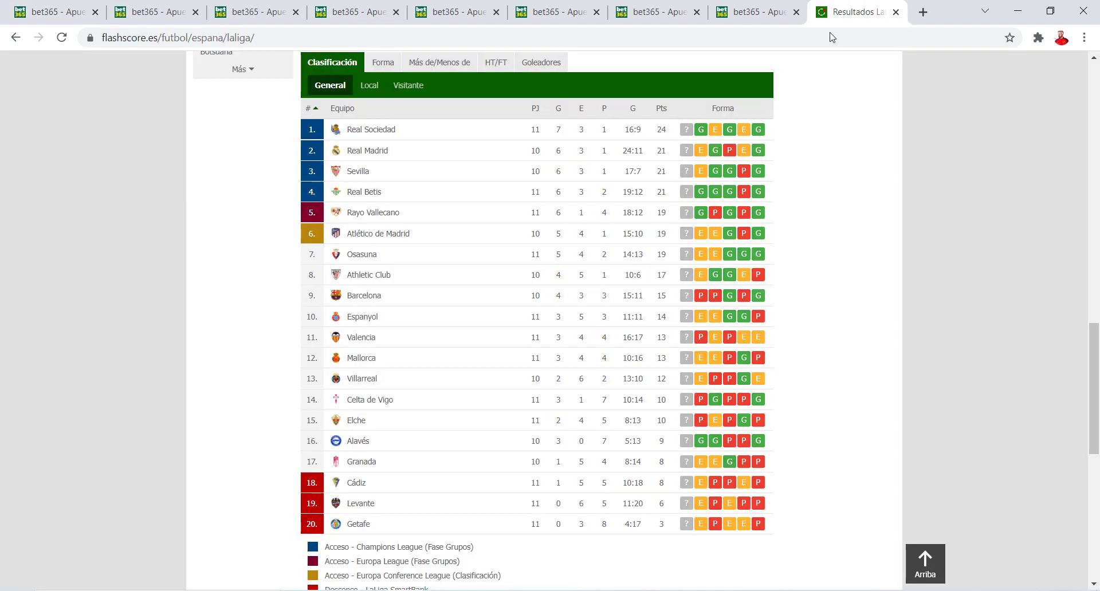
{"action": "double_click", "coordinate": [447, 341]}
{"action": "mouse_move", "coordinate": [702, 338]}
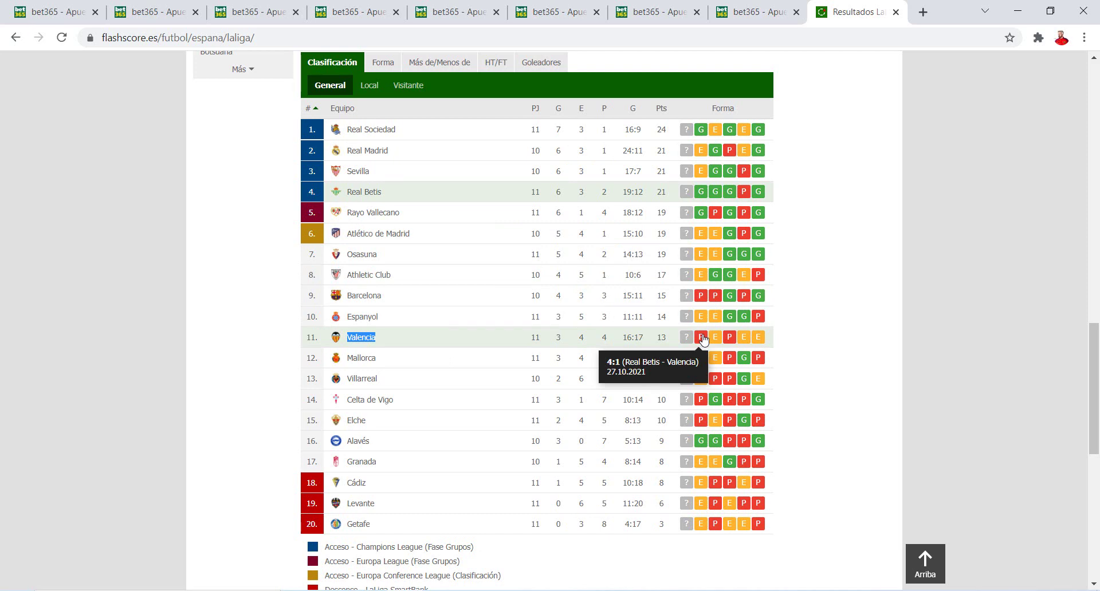
{"action": "left_click", "coordinate": [464, 387]}
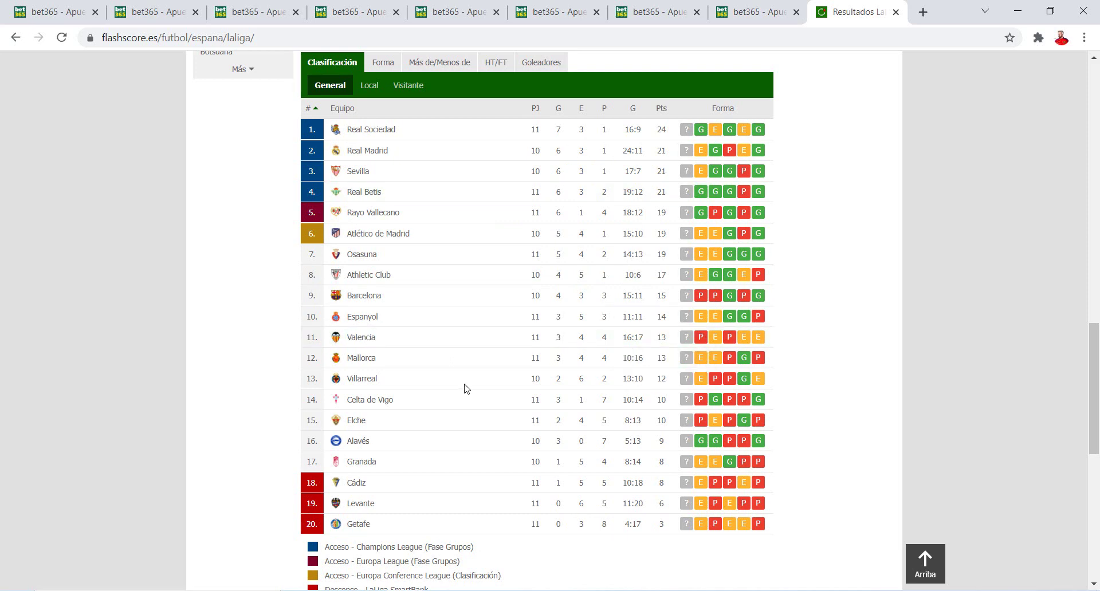
{"action": "double_click", "coordinate": [410, 379]}
{"action": "mouse_move", "coordinate": [705, 384]}
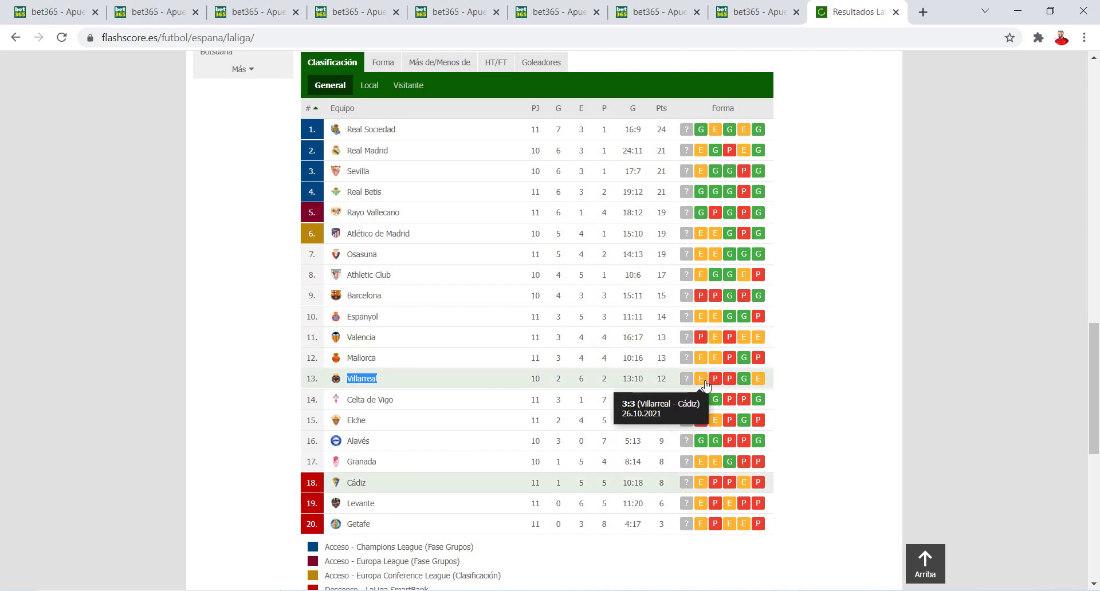
Close the Valencia v Villarreal page on bet365 and open the Barcelona v Alavés coupon to see its selections
{"action": "left_click", "coordinate": [89, 19]}
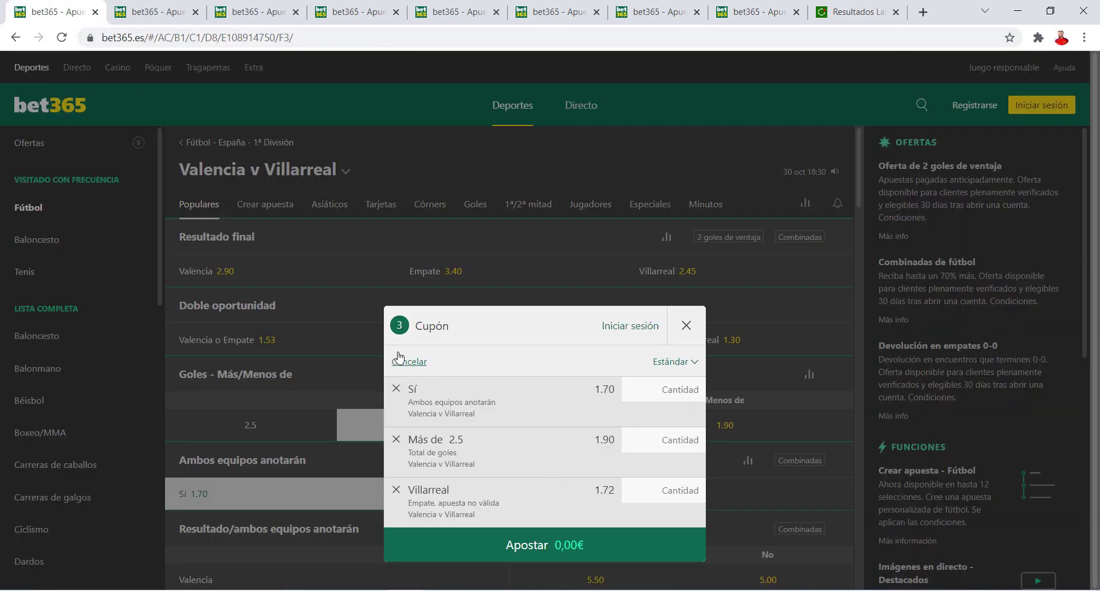
{"action": "left_click", "coordinate": [95, 12]}
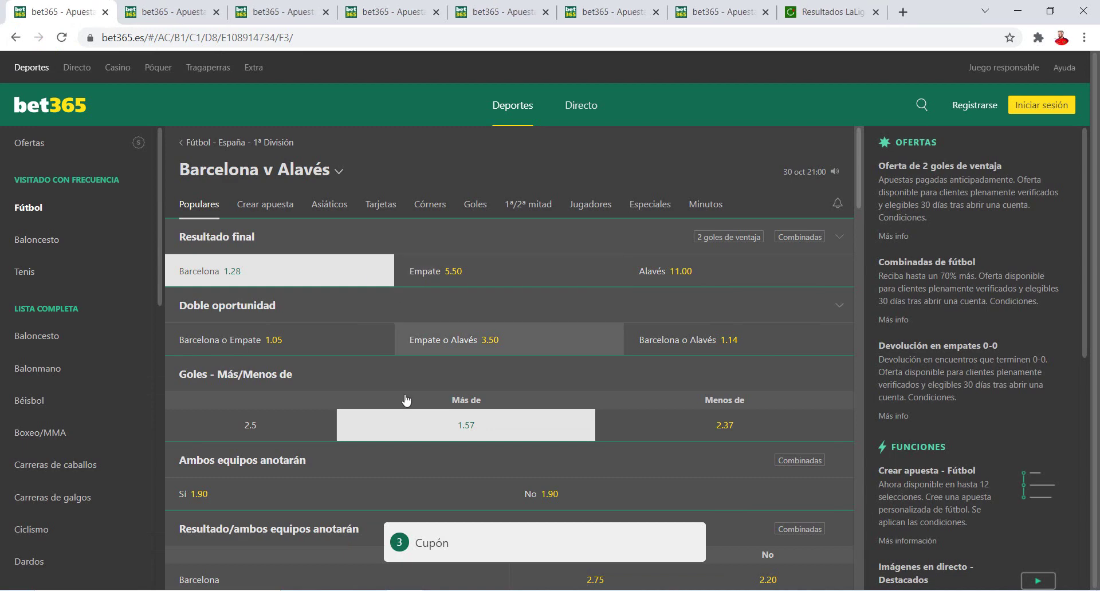
{"action": "left_click", "coordinate": [431, 541]}
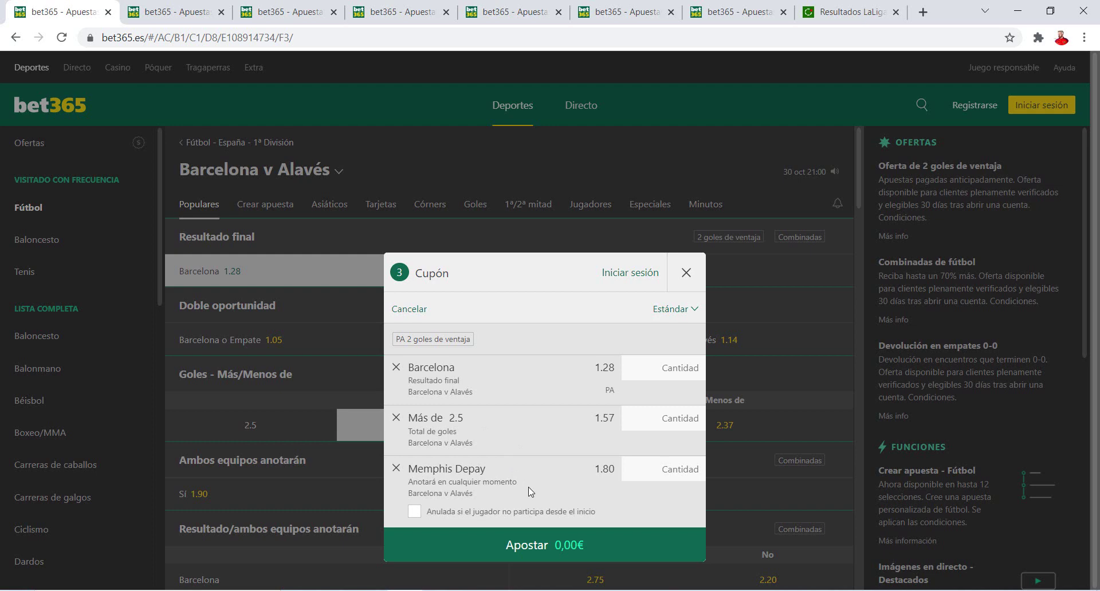
Switch to Flashscore and compare Barcelona's place in the LaLiga standings with the points of the teams above it
{"action": "left_click", "coordinate": [848, 12]}
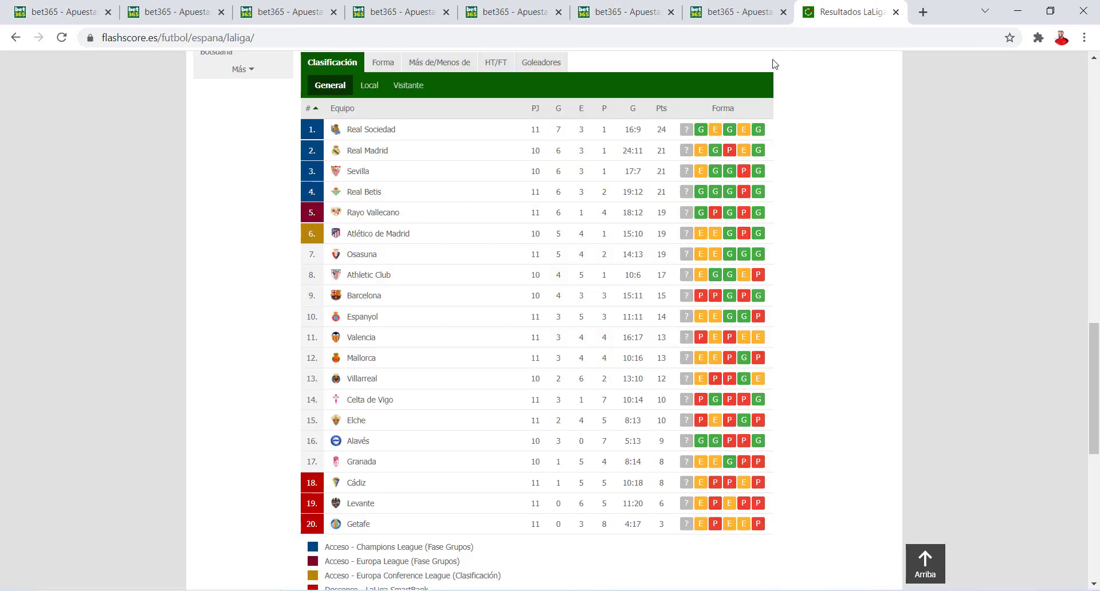
{"action": "double_click", "coordinate": [442, 301]}
{"action": "left_click", "coordinate": [669, 212]}
{"action": "double_click", "coordinate": [657, 200]}
{"action": "left_click", "coordinate": [54, 116]}
Close the Barcelona v Alavés page on bet365 and open the Cádiz v Mallorca coupon to see its selections
{"action": "left_click", "coordinate": [113, 7]}
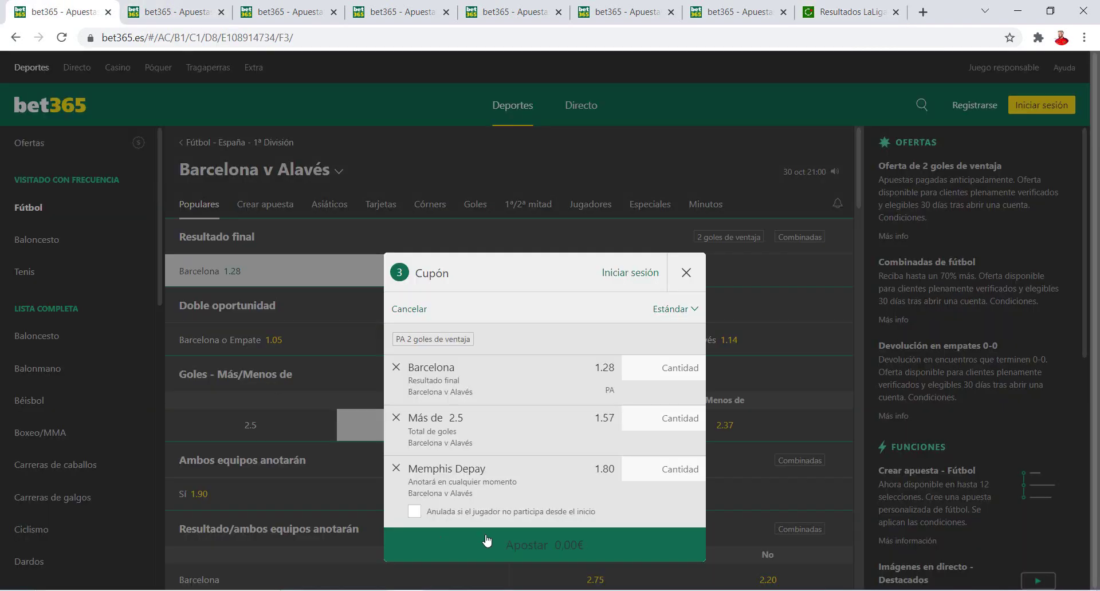
{"action": "left_click", "coordinate": [107, 12]}
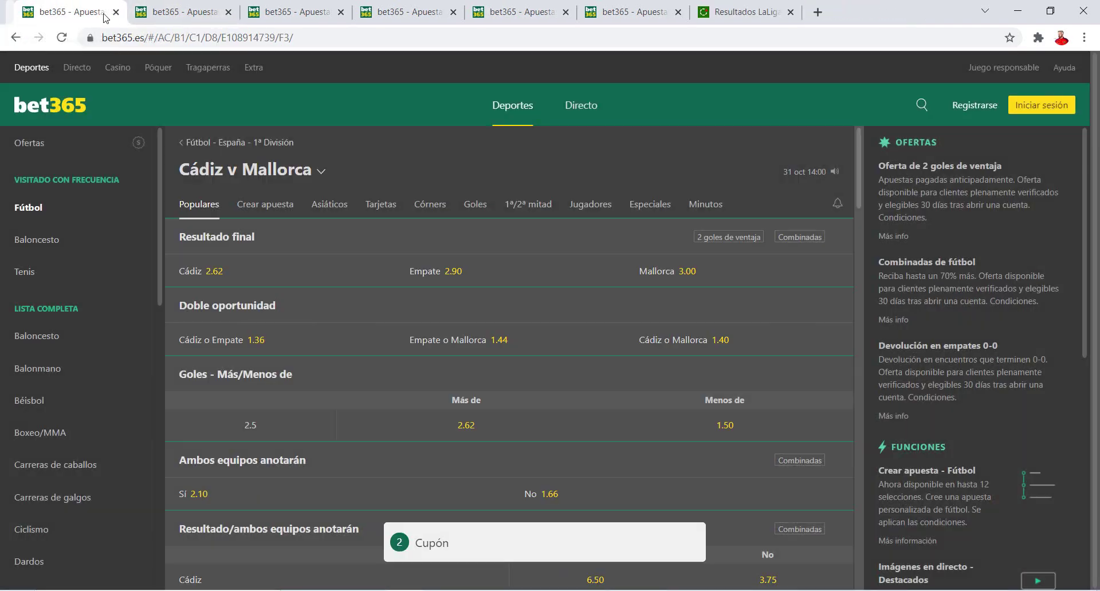
{"action": "left_click", "coordinate": [463, 539]}
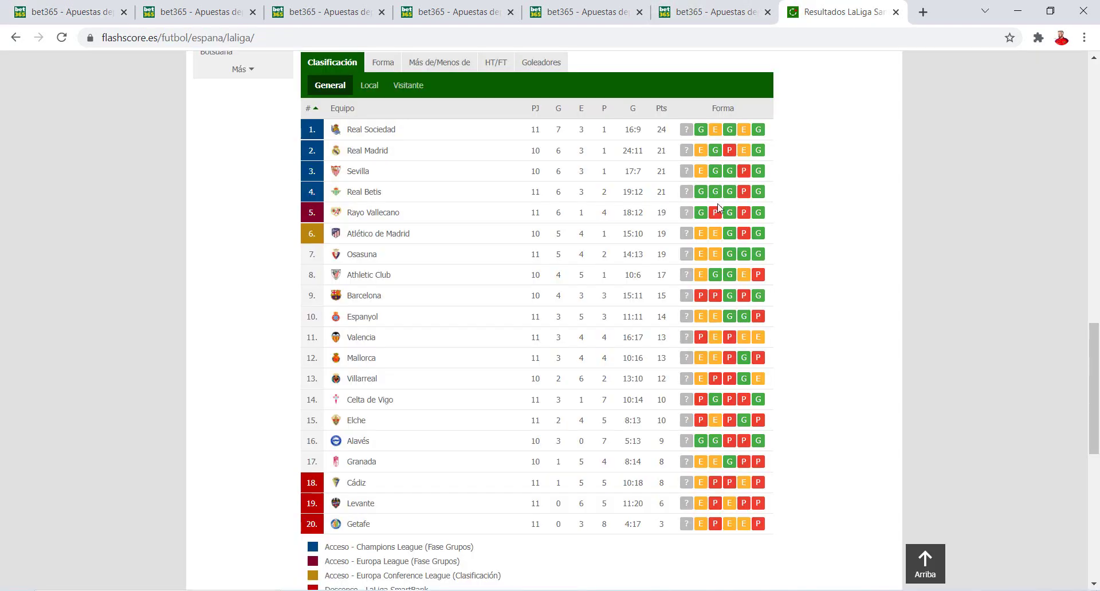
Check Cádiz and Mallorca in the Flashscore LaLiga standings, and close the Cádiz v Mallorca page on bet365
{"action": "left_click", "coordinate": [845, 12]}
{"action": "scroll", "coordinate": [572, 407], "scroll_direction": "down", "scroll_amount": 1}
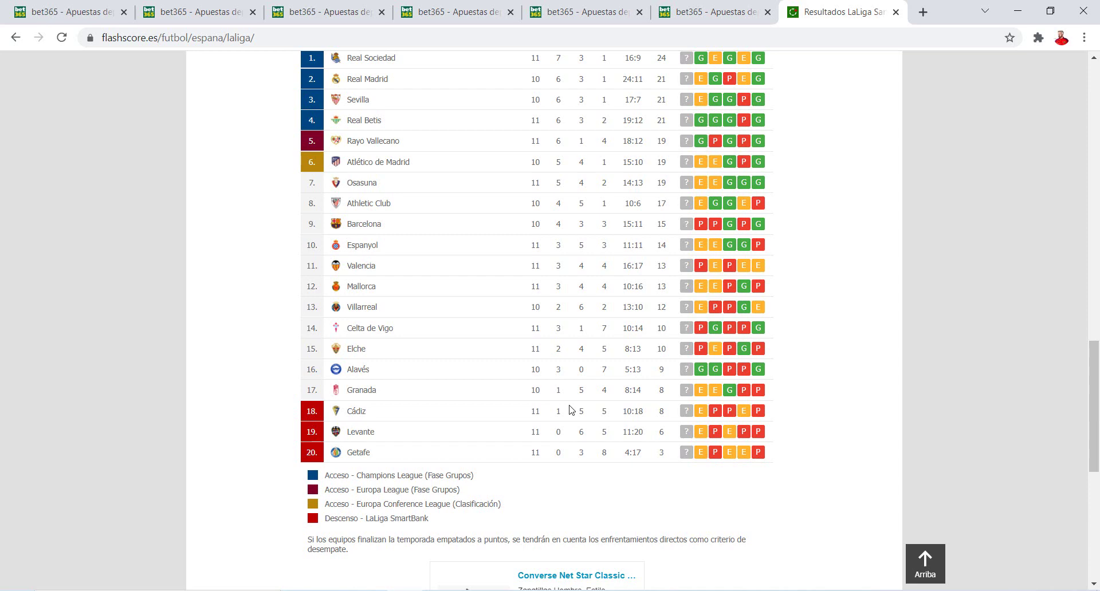
{"action": "double_click", "coordinate": [663, 285]}
{"action": "left_click", "coordinate": [92, 8]}
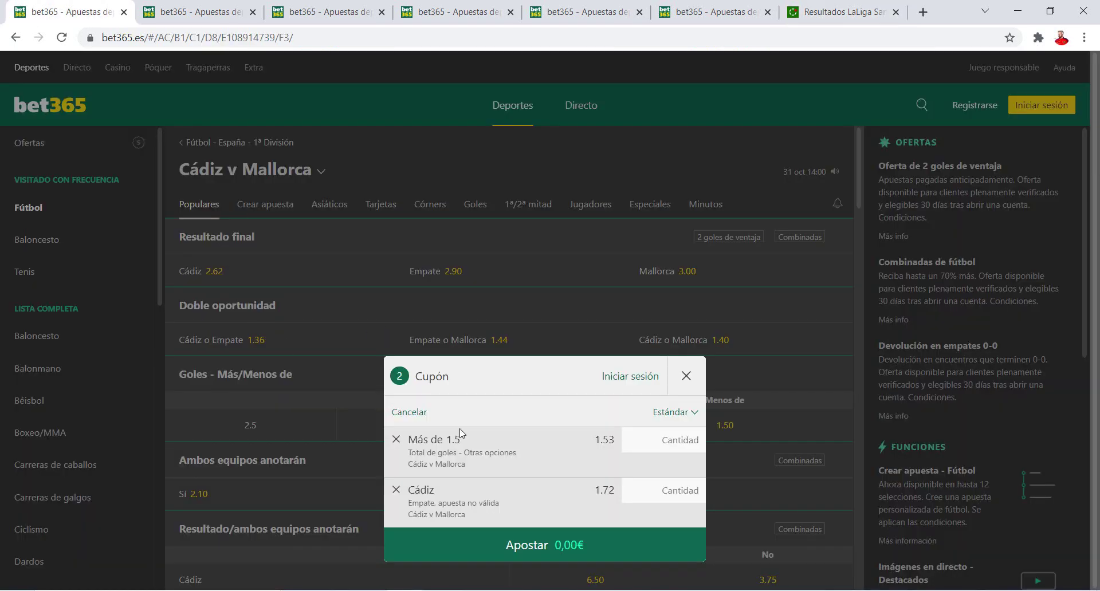
{"action": "left_click", "coordinate": [123, 12]}
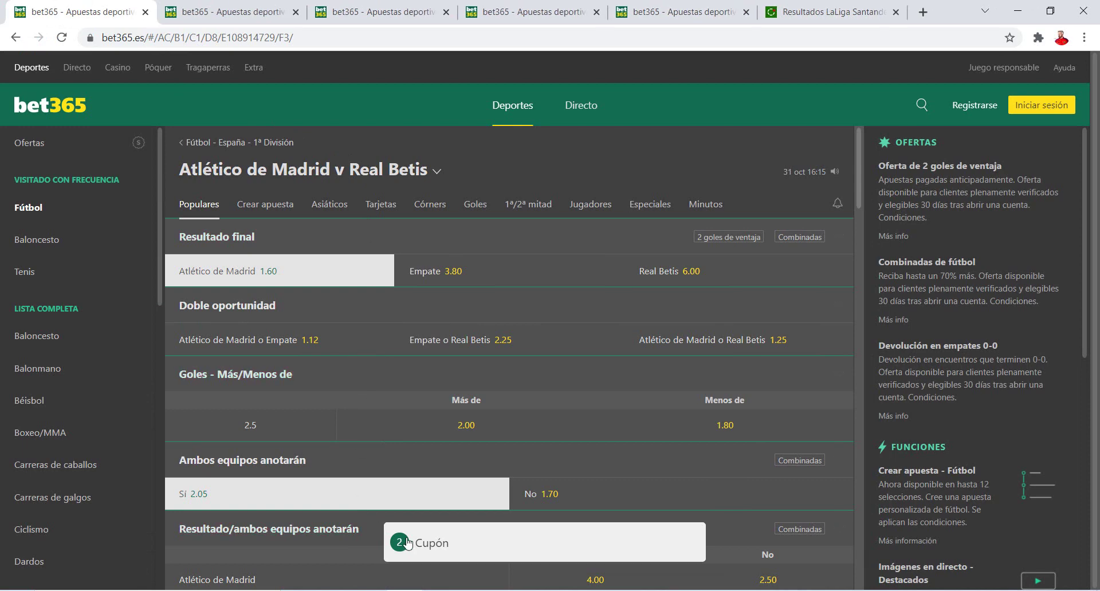
Open the Atlético de Madrid v Real Betis coupon on bet365, and check Real Betis's recent form in the Flashscore standings
{"action": "left_click", "coordinate": [407, 543]}
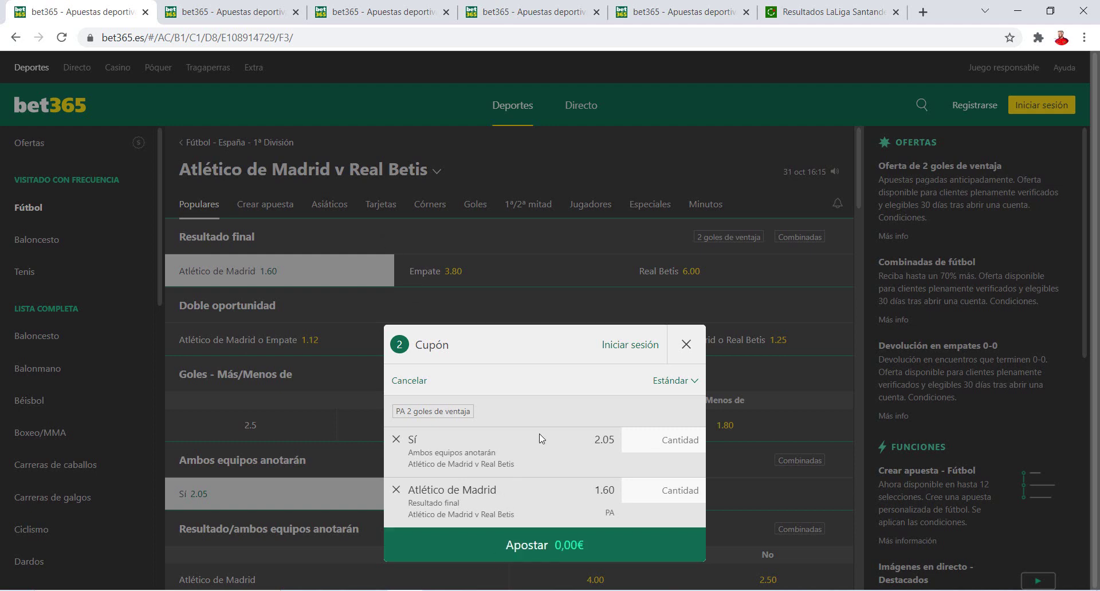
{"action": "left_click", "coordinate": [812, 12]}
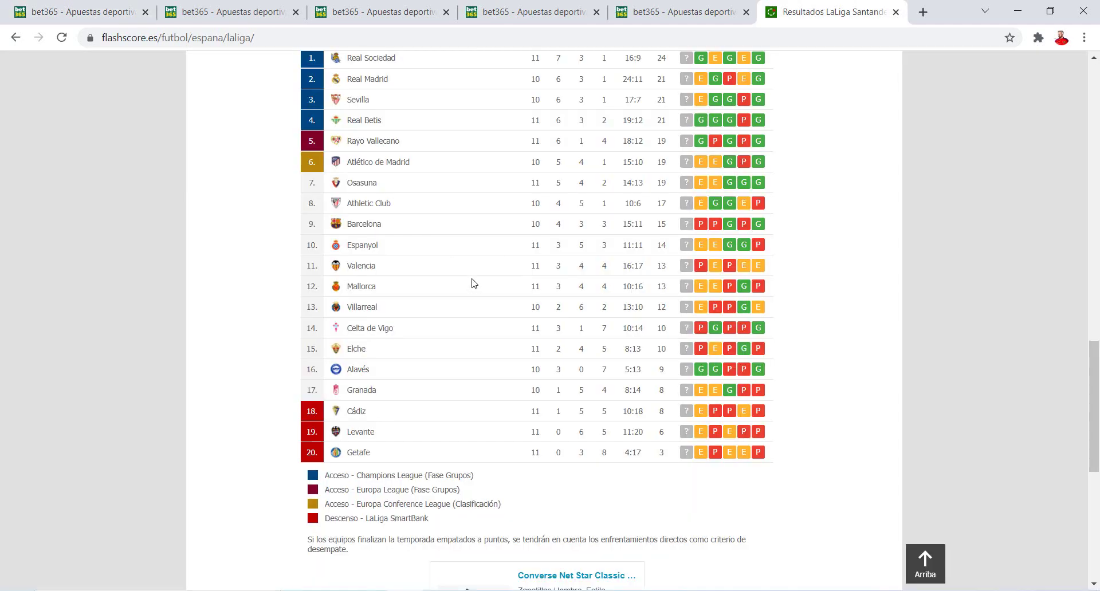
{"action": "scroll", "coordinate": [462, 201], "scroll_direction": "up", "scroll_amount": 1}
{"action": "mouse_move", "coordinate": [700, 196]}
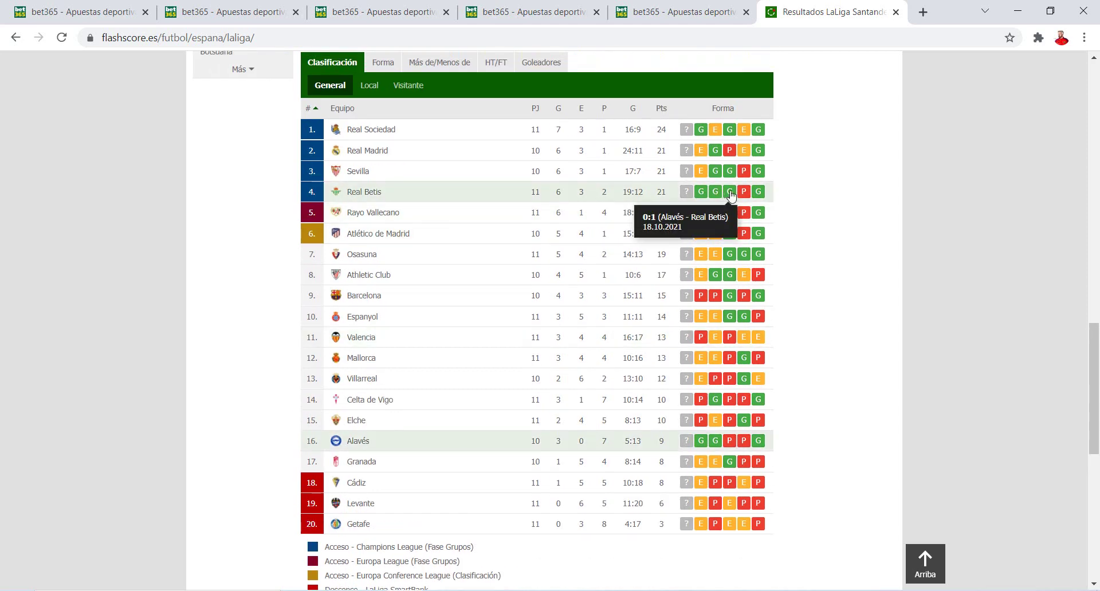
Return to bet365, add over 2.5 total goals for Atlético de Madrid v Real Betis to the coupon, and open the coupon
{"action": "left_click", "coordinate": [50, 5]}
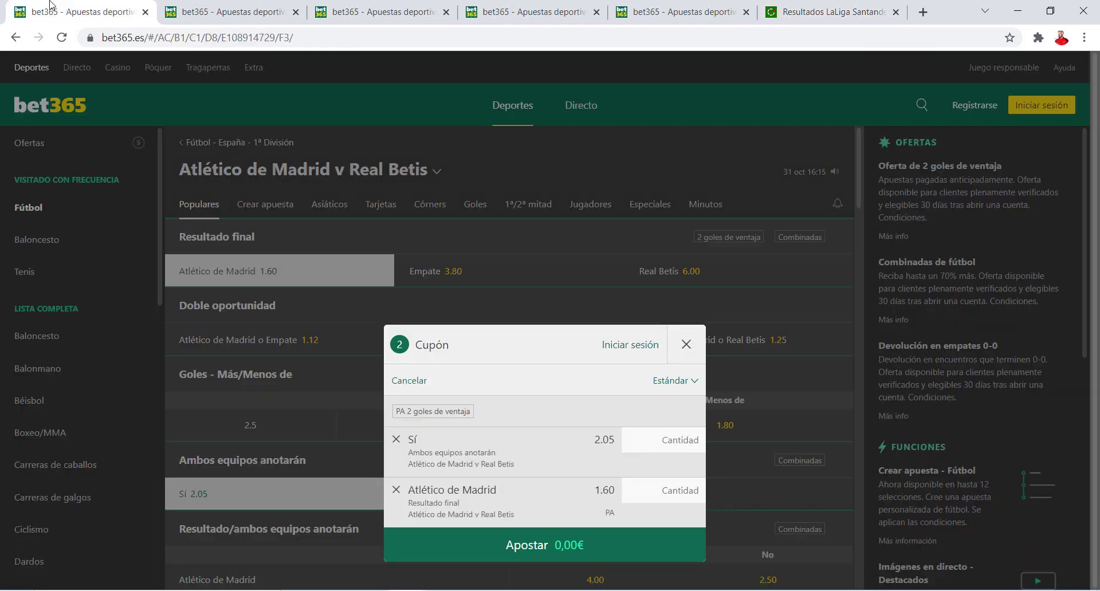
{"action": "left_click", "coordinate": [475, 207]}
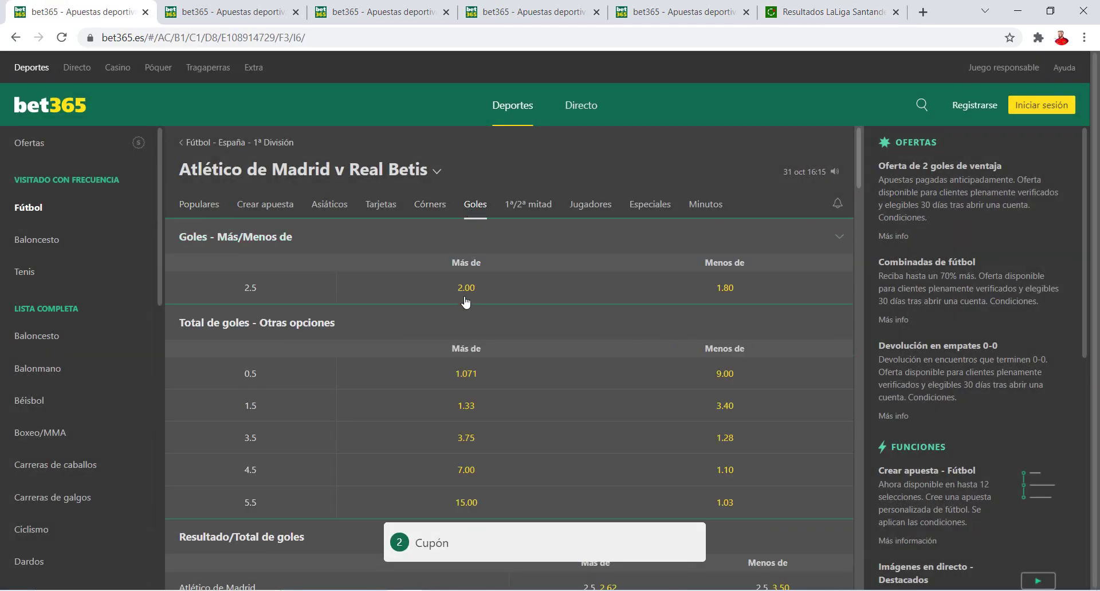
{"action": "left_click", "coordinate": [466, 288]}
{"action": "left_click", "coordinate": [418, 541]}
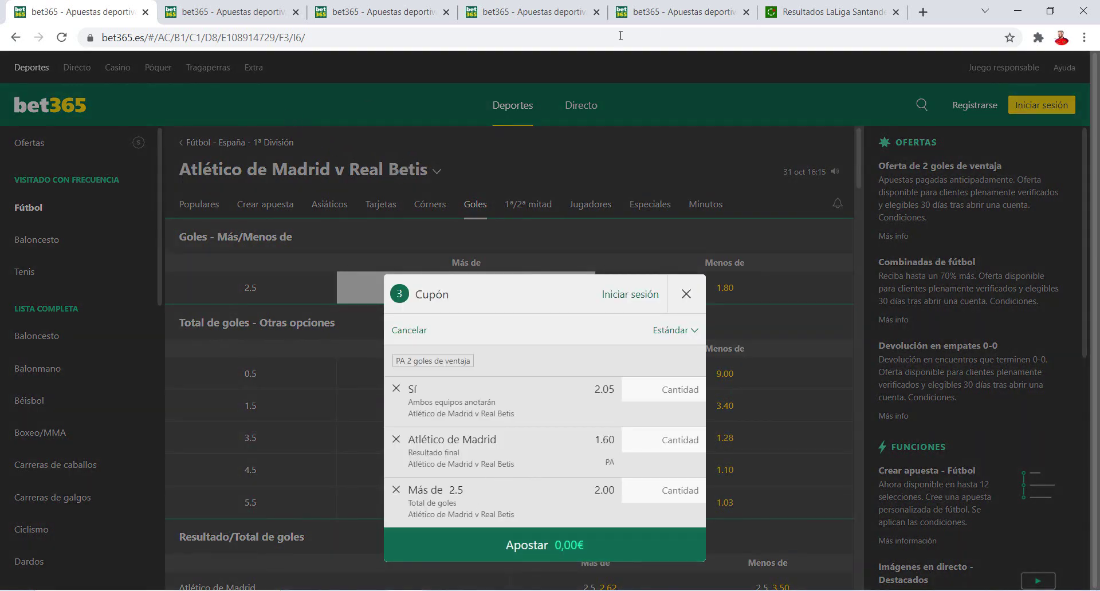
Switch to Flashscore and compare the points of Atlético de Madrid and Real Betis in the LaLiga standings
{"action": "left_click", "coordinate": [881, 8]}
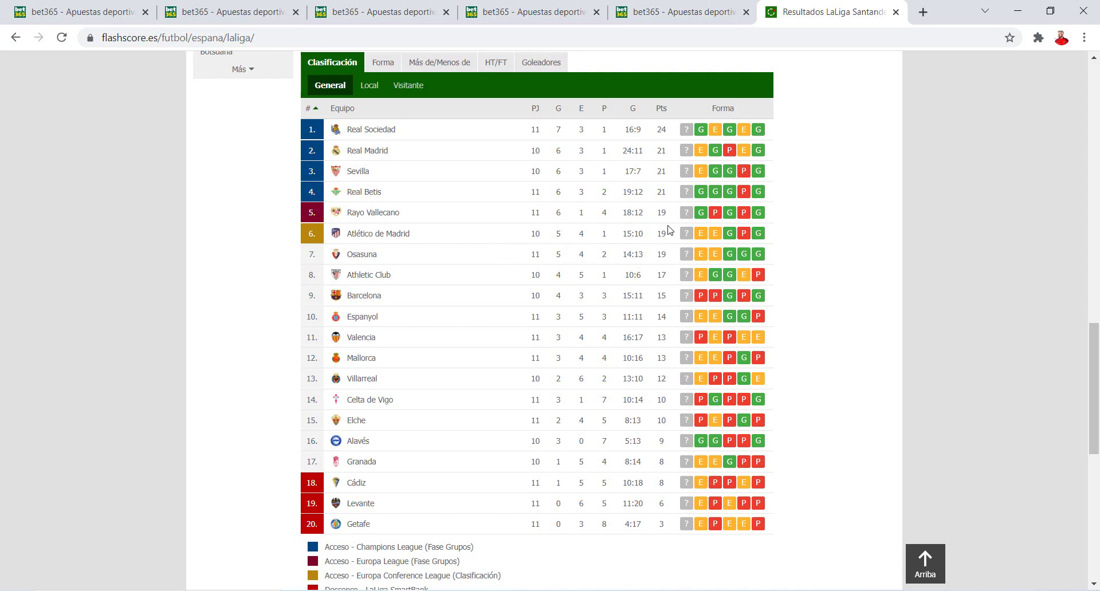
{"action": "mouse_move", "coordinate": [668, 229]}
{"action": "left_mouse_down"}
{"action": "mouse_move", "coordinate": [655, 245]}
{"action": "mouse_move", "coordinate": [651, 237]}
{"action": "left_mouse_up"}
{"action": "left_click", "coordinate": [651, 237]}
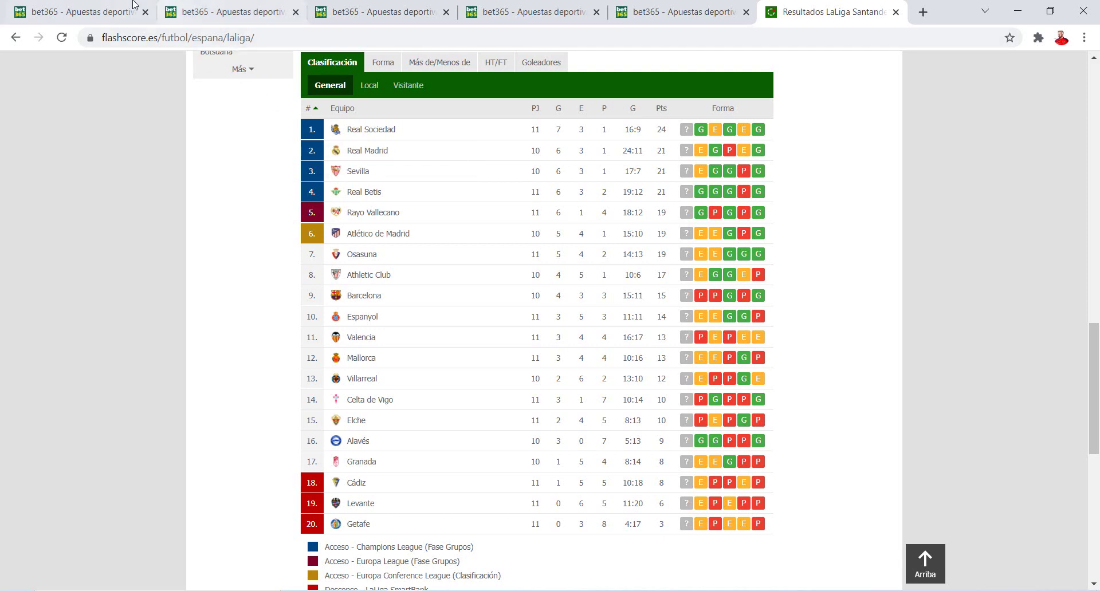
Close the Atlético de Madrid v Real Betis page on bet365 and open the Getafe v Espanyol coupon to see its selections
{"action": "left_click", "coordinate": [115, 11]}
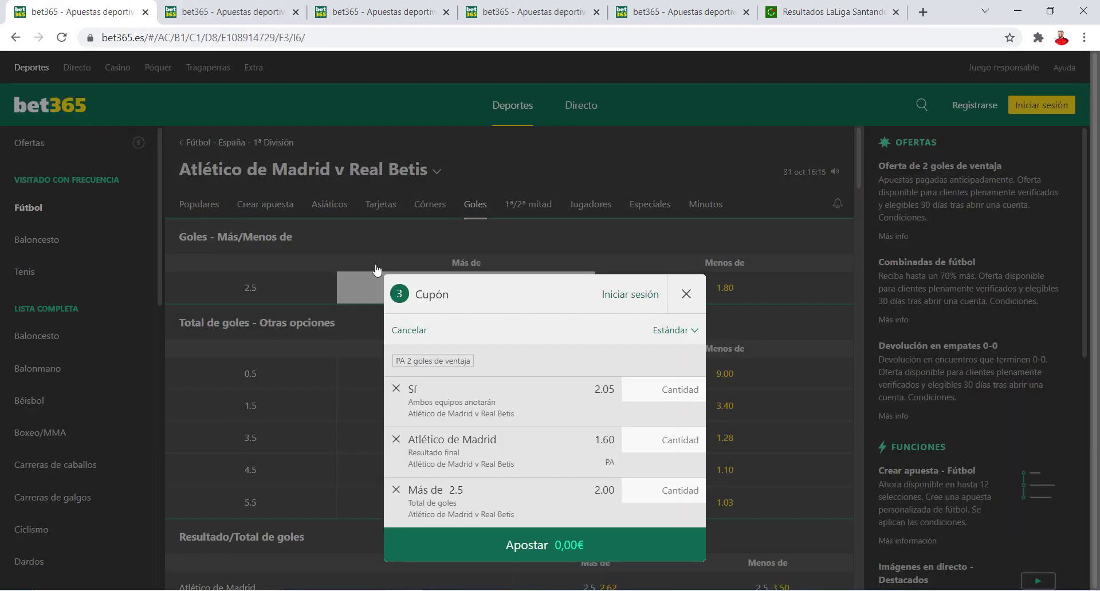
{"action": "left_click", "coordinate": [145, 11]}
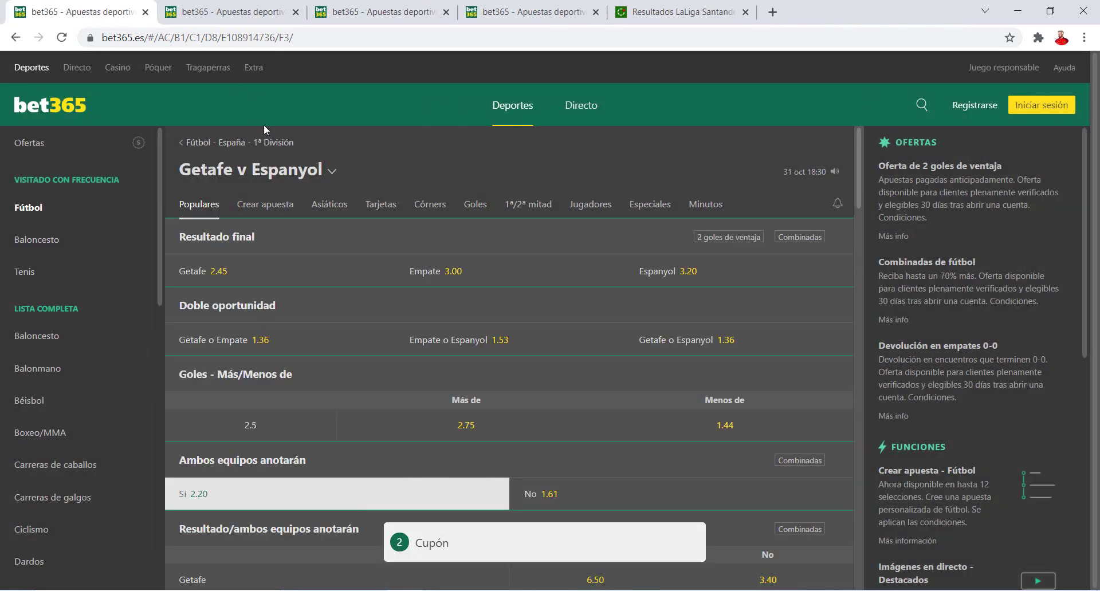
{"action": "left_click", "coordinate": [427, 545]}
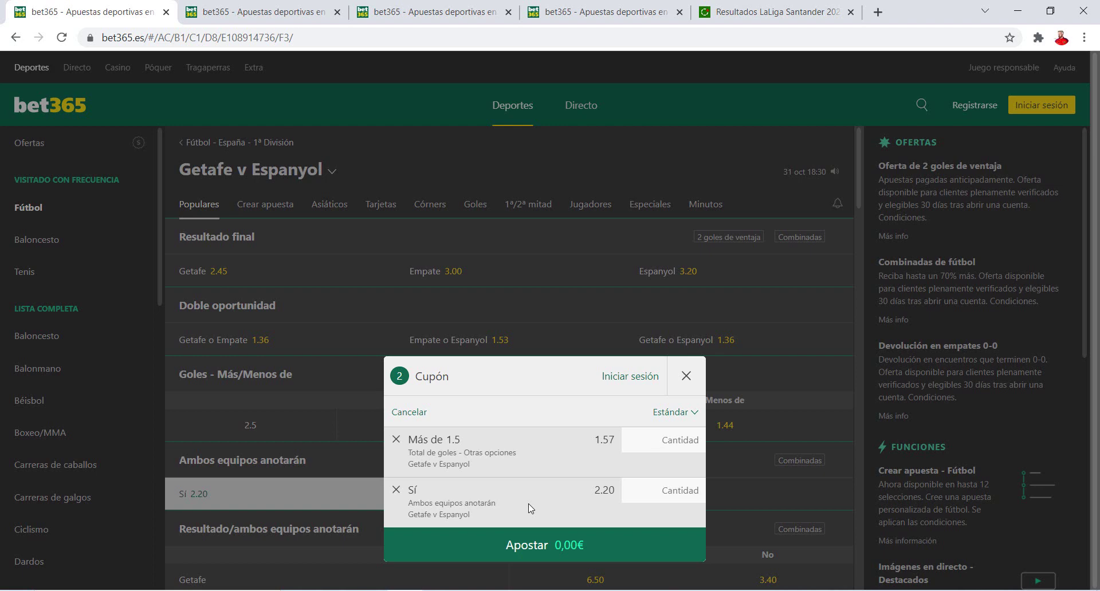
Switch to Flashscore and check the places of Getafe and Espanyol in the LaLiga standings
{"action": "left_click", "coordinate": [785, 9]}
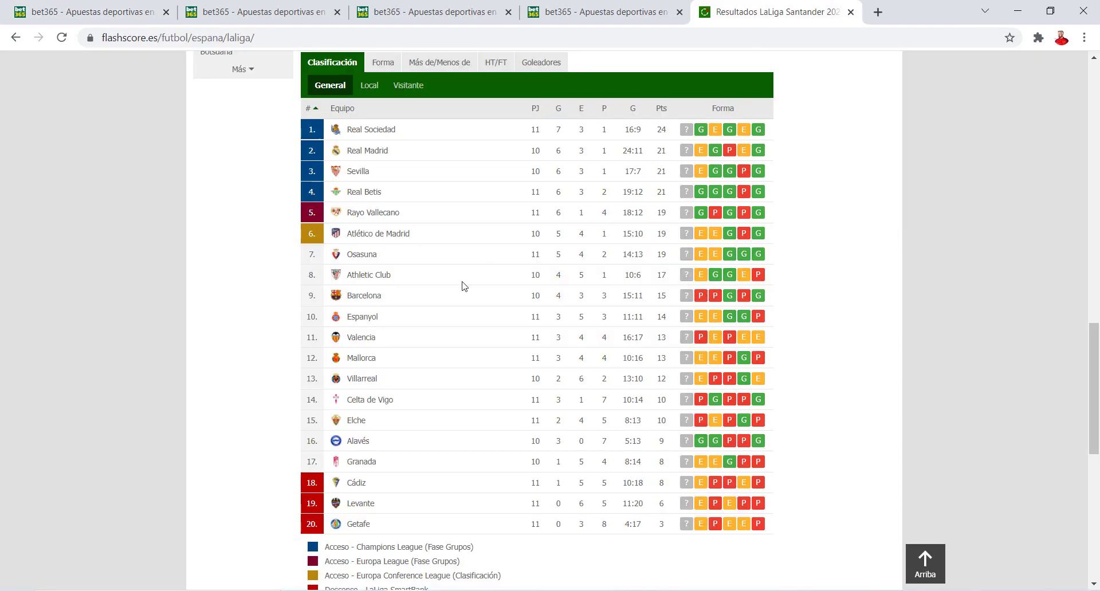
{"action": "double_click", "coordinate": [424, 523]}
{"action": "double_click", "coordinate": [431, 319]}
Close the Getafe v Espanyol page on bet365 and open the Real Sociedad v Athletic de Bilbao coupon to see its selections
{"action": "left_click", "coordinate": [155, 5]}
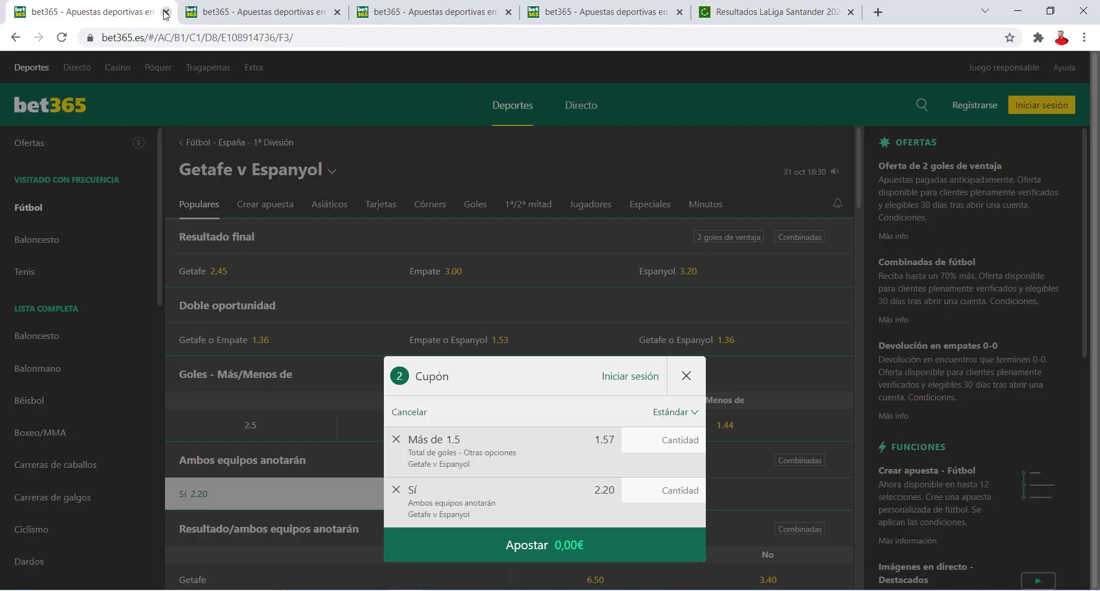
{"action": "left_click", "coordinate": [165, 13]}
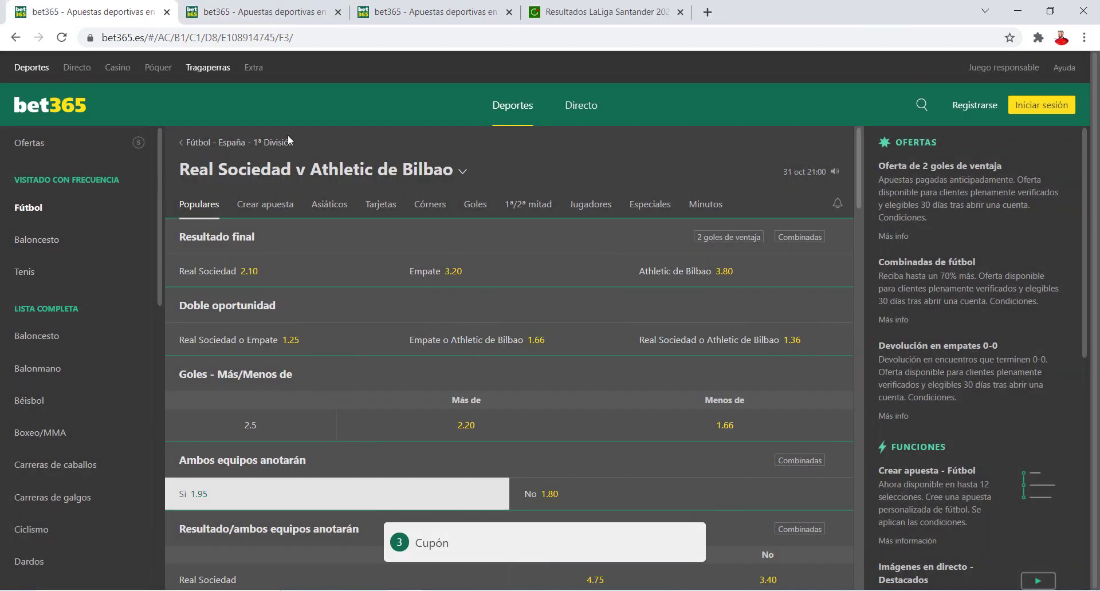
{"action": "left_click", "coordinate": [442, 545]}
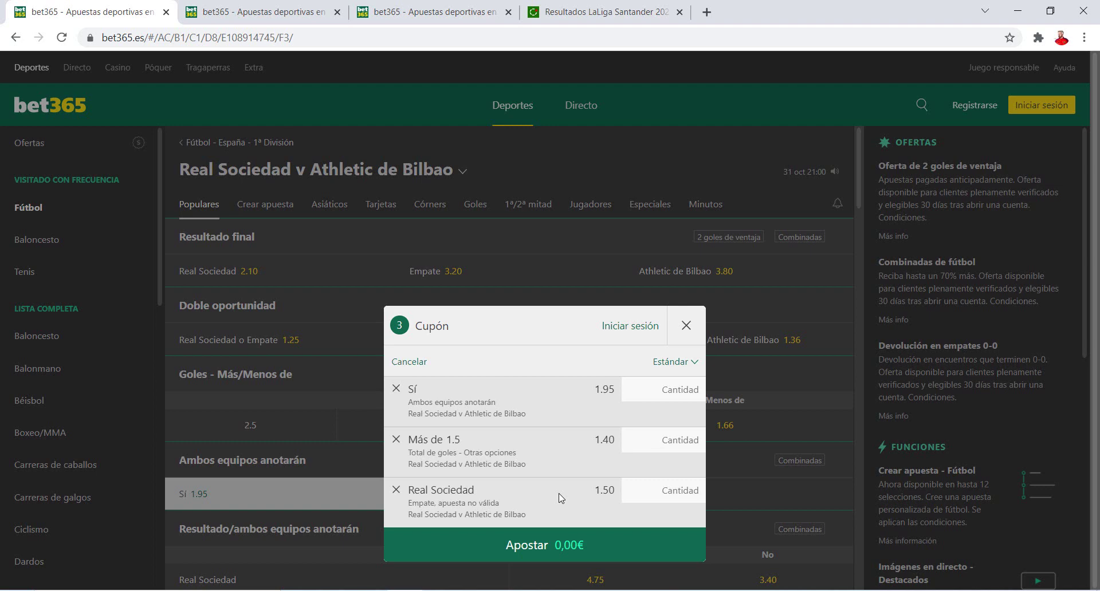
Switch to Flashscore and check Real Sociedad's place and recent form in the LaLiga standings
{"action": "left_click", "coordinate": [580, 7]}
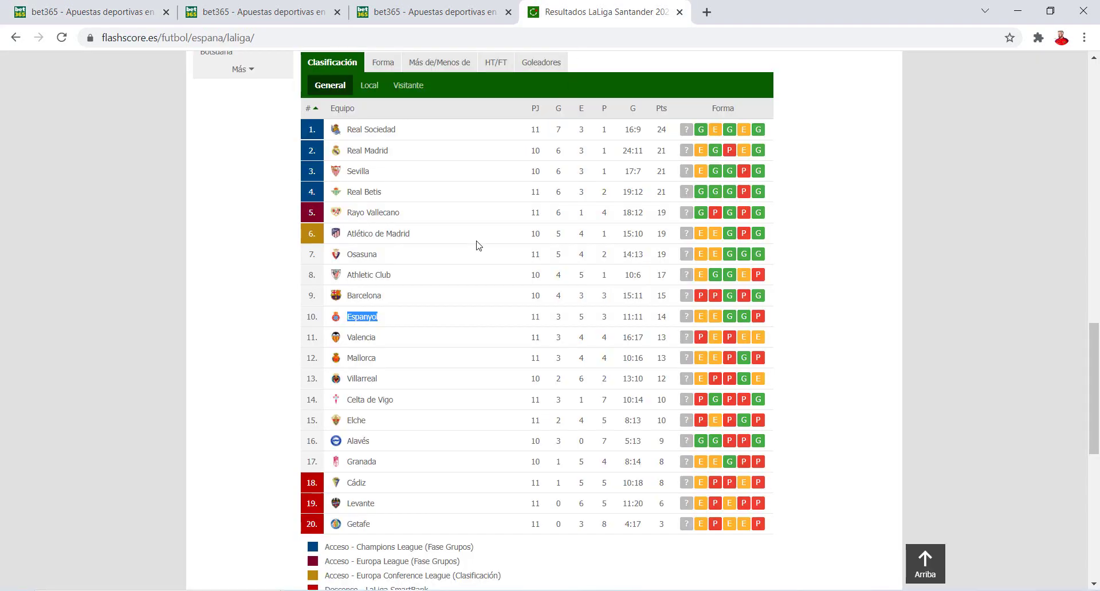
{"action": "triple_click", "coordinate": [465, 132]}
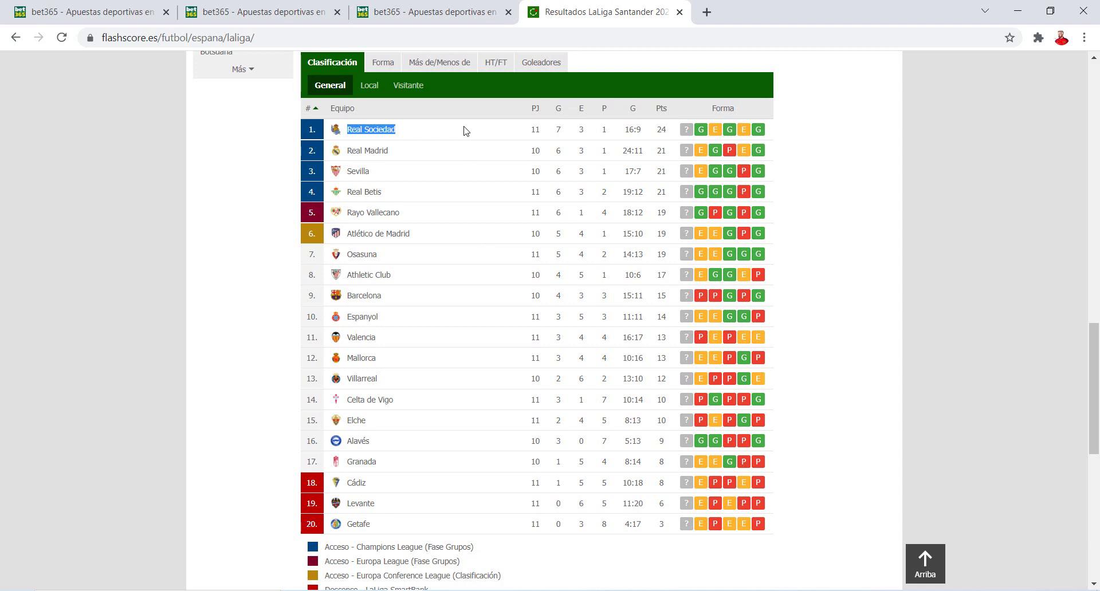
{"action": "left_click", "coordinate": [464, 132]}
{"action": "mouse_move", "coordinate": [708, 129]}
Close the Real Sociedad v Athletic de Bilbao page on bet365 and open the Rayo Vallecano v Celta de Vigo coupon
{"action": "left_click", "coordinate": [74, 11]}
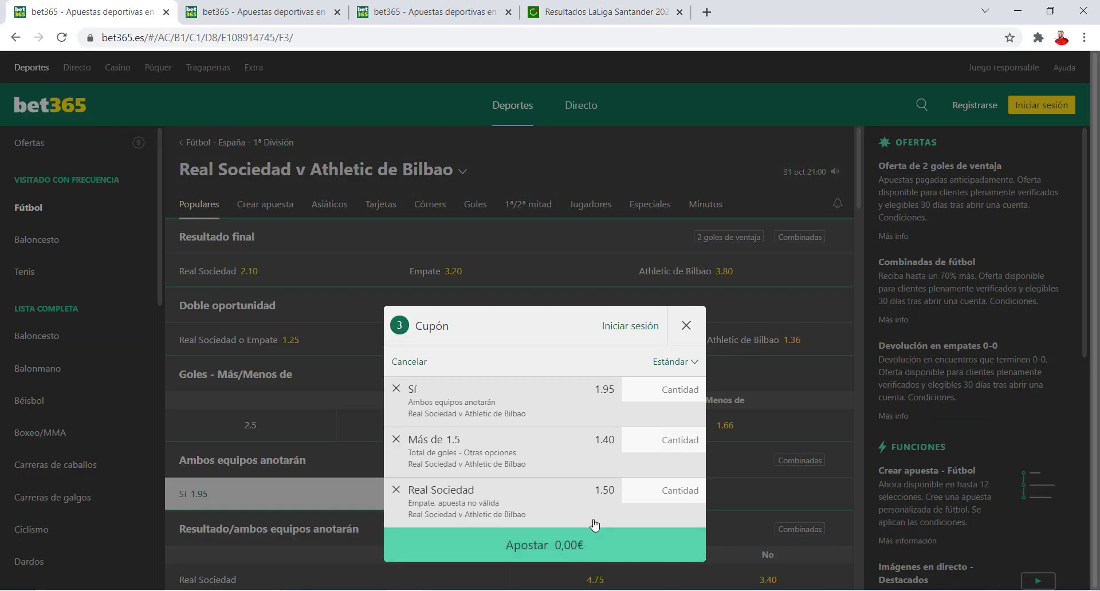
{"action": "left_click", "coordinate": [166, 12]}
{"action": "left_click", "coordinate": [504, 541]}
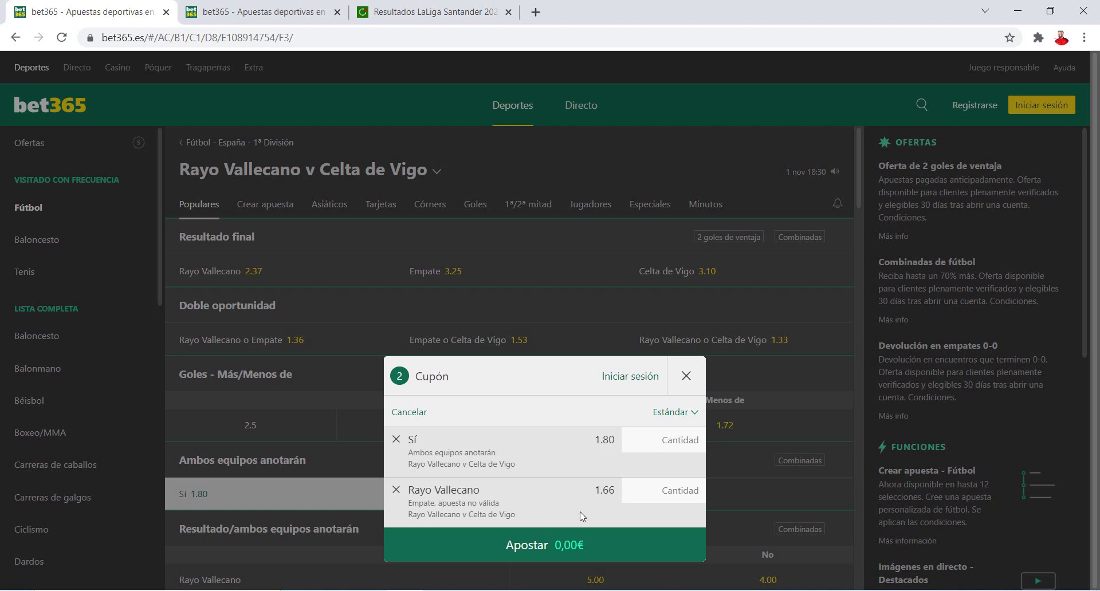
Switch to Flashscore and check Rayo Vallecano's form and Celta de Vigo's place in the LaLiga standings
{"action": "left_click", "coordinate": [427, 12]}
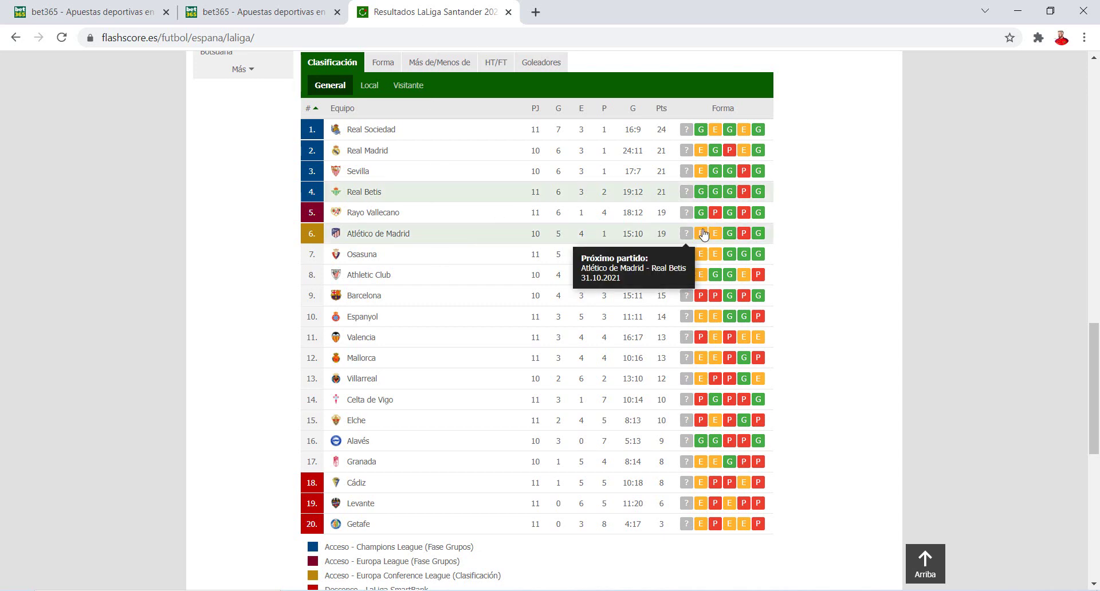
{"action": "mouse_move", "coordinate": [701, 215]}
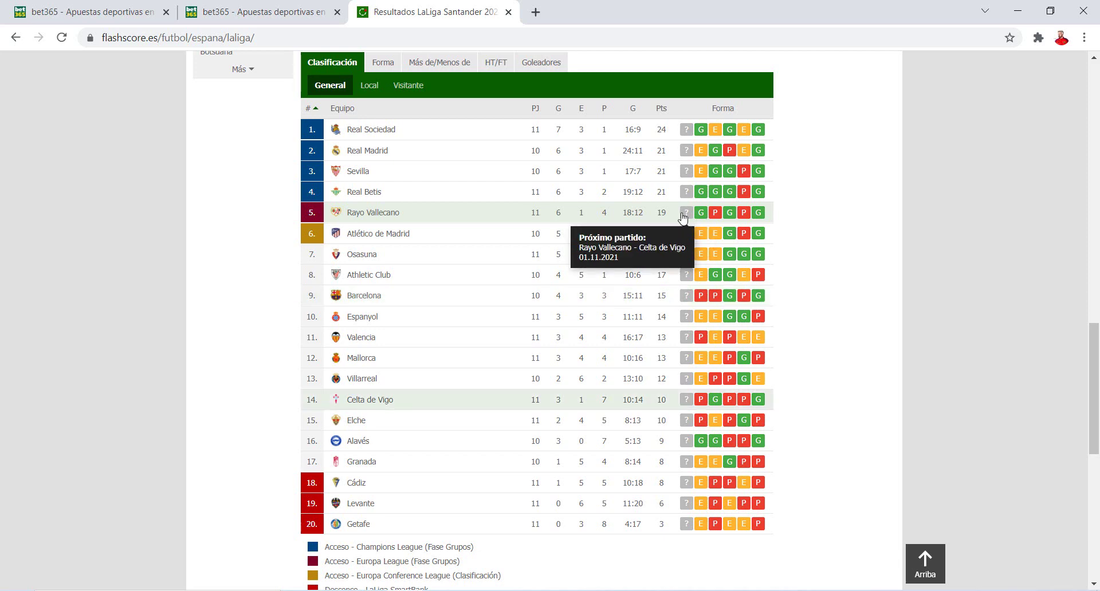
{"action": "triple_click", "coordinate": [481, 405]}
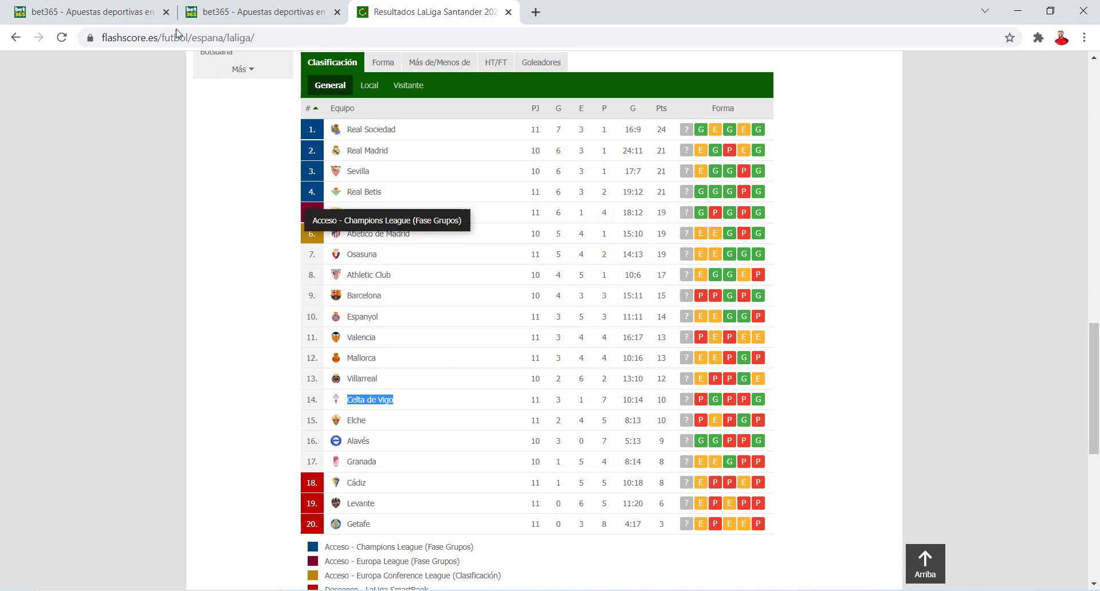
Close the Rayo Vallecano v Celta de Vigo page on bet365 and open the Levante v Granada coupon to see its selections
{"action": "key", "text": "ctrl+Tab"}
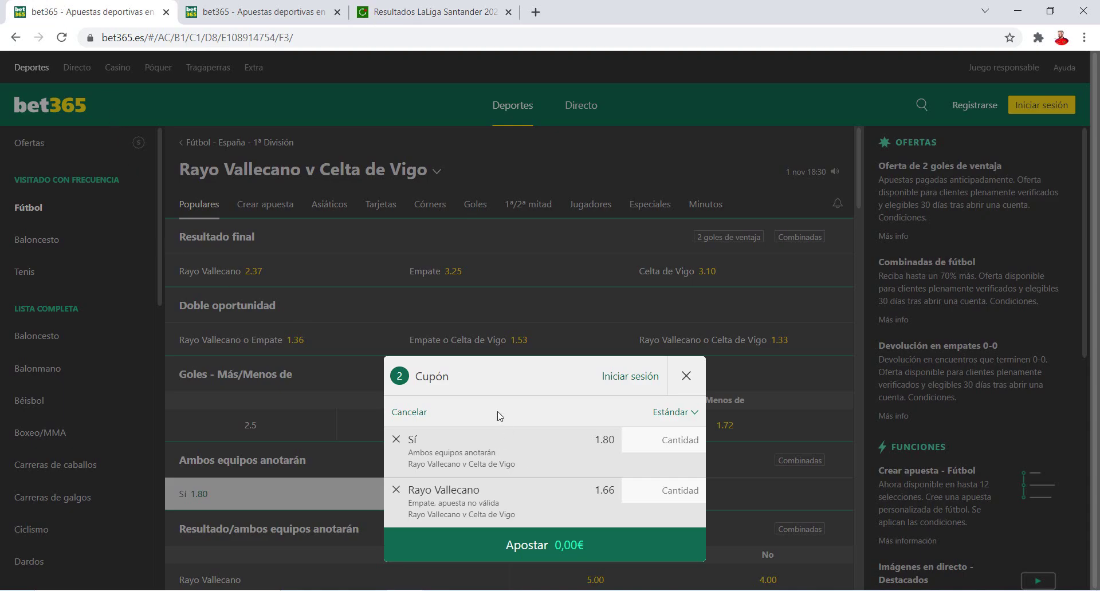
{"action": "left_click", "coordinate": [165, 12]}
{"action": "left_click", "coordinate": [211, 204]}
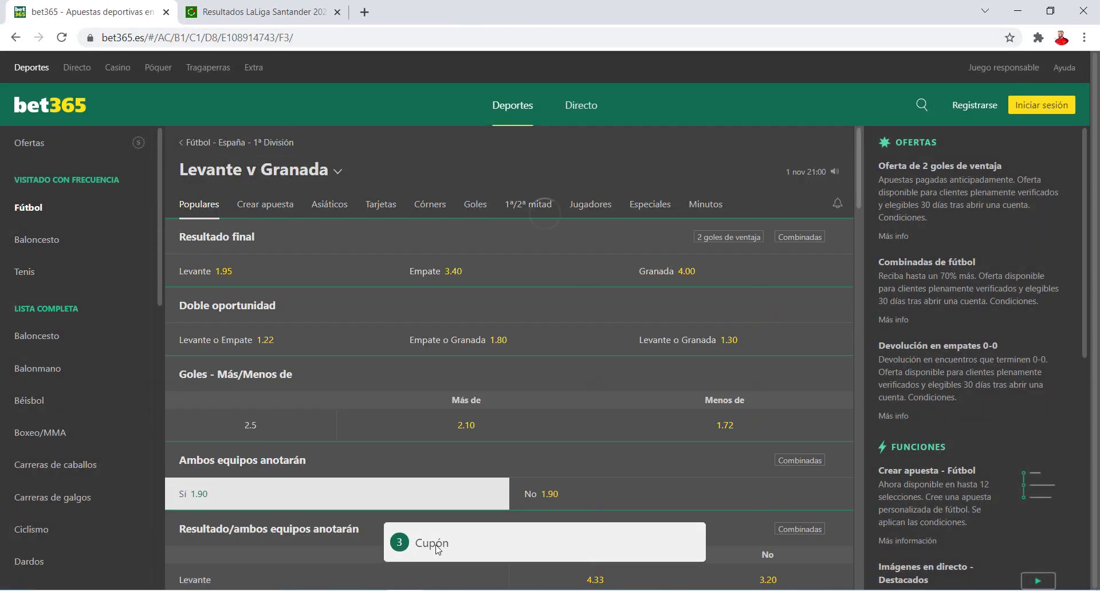
{"action": "left_click", "coordinate": [413, 543]}
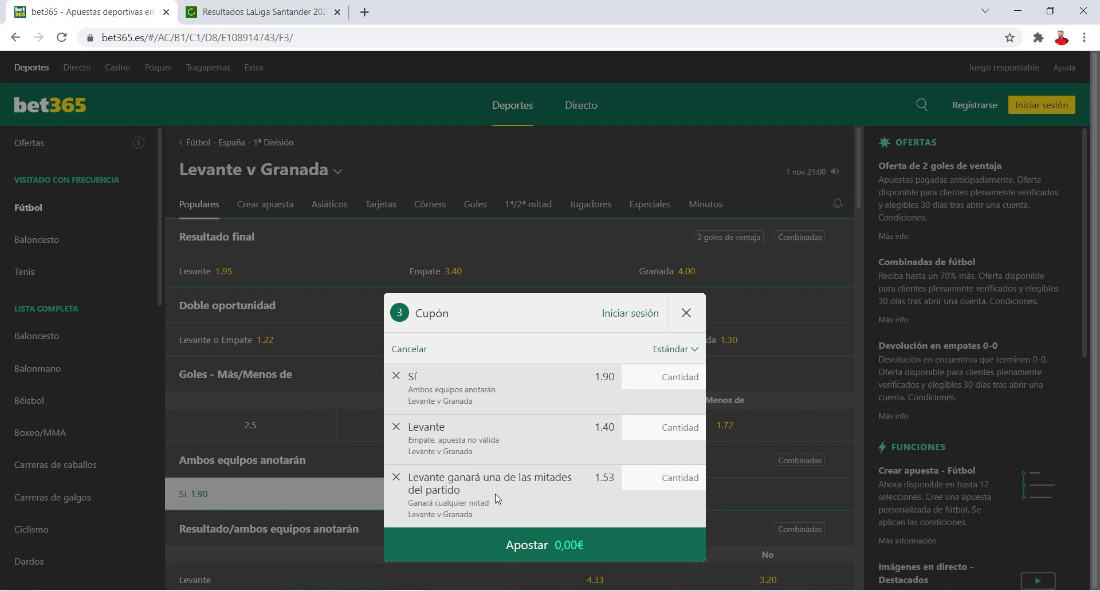
Check Levante and Granada in the Flashscore LaLiga standings against the coupon selections, and close the Levante v Granada page on bet365
{"action": "left_click", "coordinate": [258, 12]}
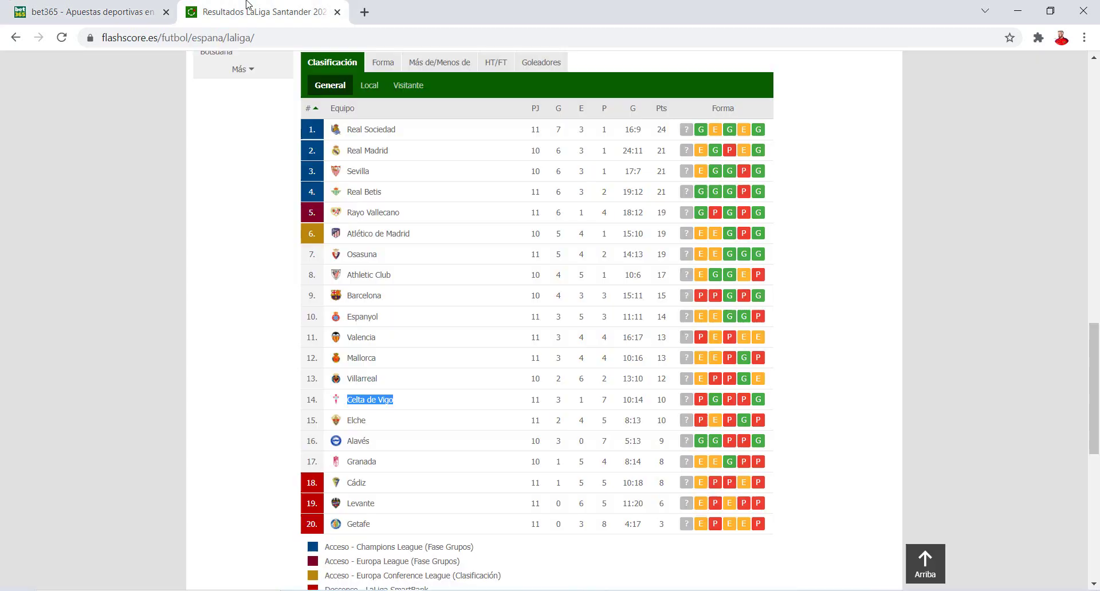
{"action": "left_click", "coordinate": [478, 286]}
{"action": "triple_click", "coordinate": [424, 504]}
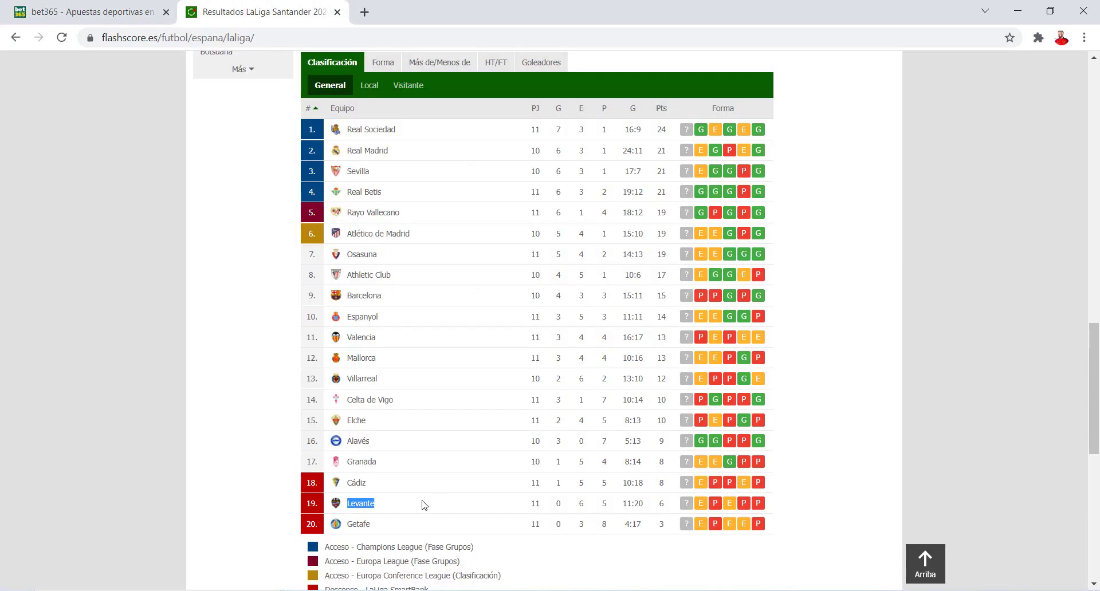
{"action": "left_click", "coordinate": [423, 505]}
{"action": "key", "text": "ctrl+Tab"}
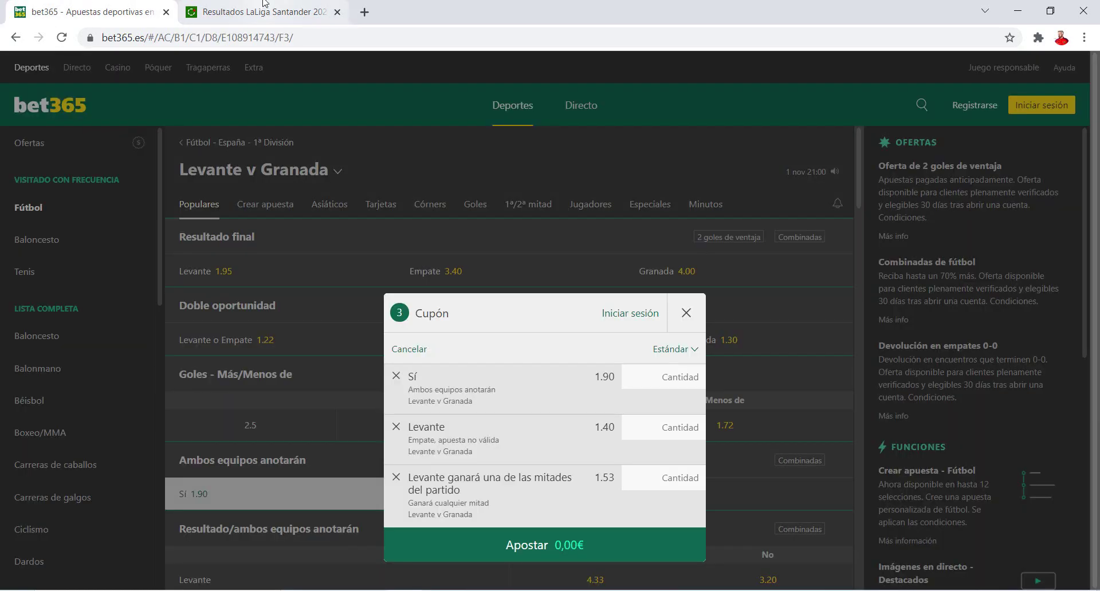
{"action": "key", "text": "ctrl+Tab"}
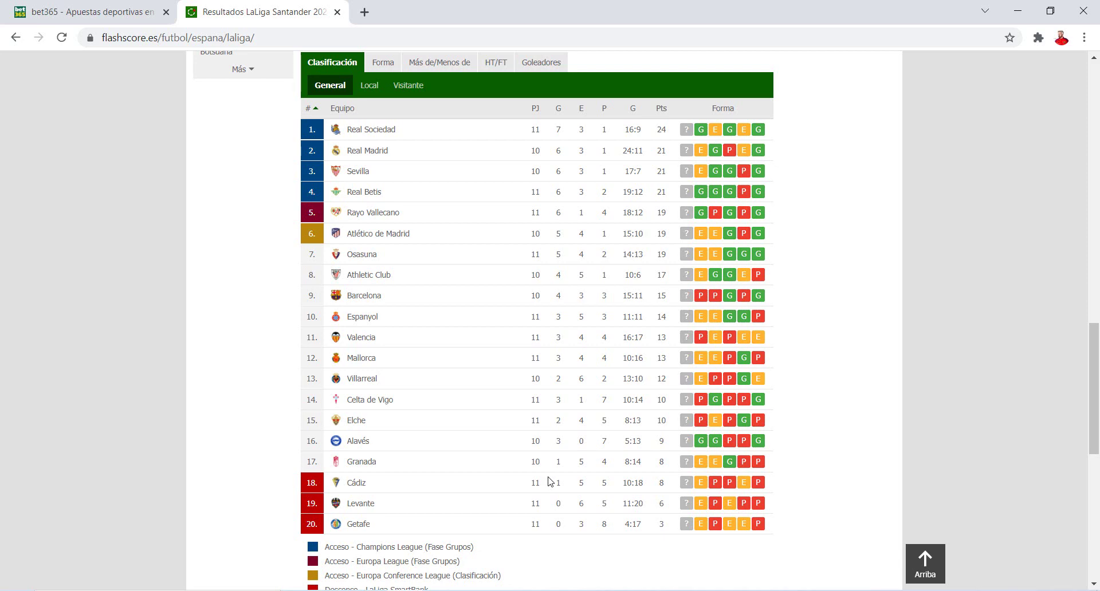
{"action": "left_click", "coordinate": [112, 8]}
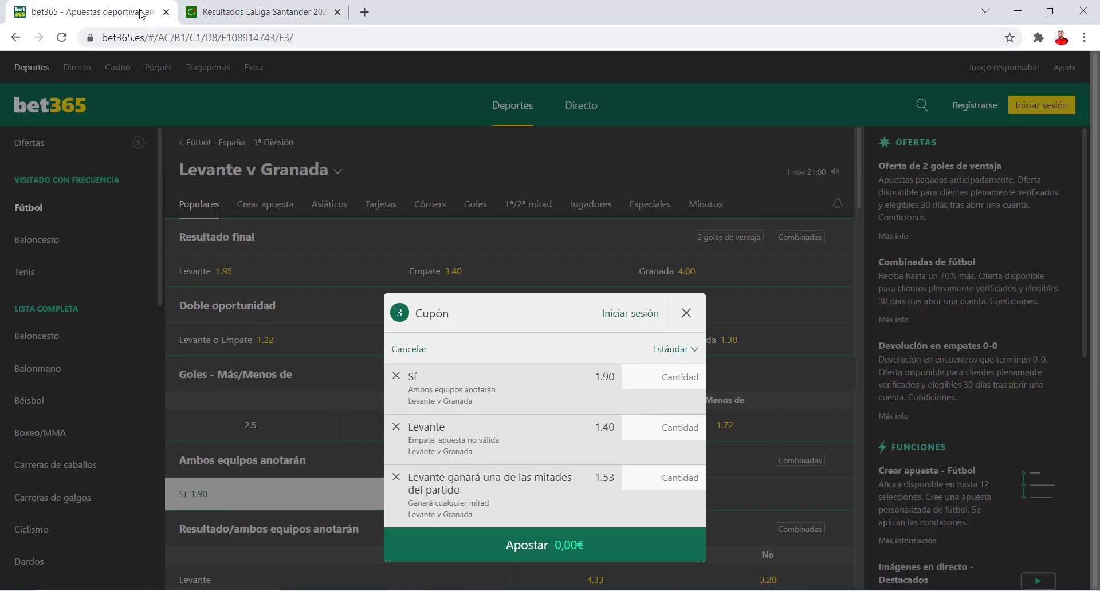
{"action": "left_click", "coordinate": [166, 12]}
Look over the LaLiga standings and the list of upcoming Jornada 12 fixtures on Flashscore
{"action": "scroll", "coordinate": [221, 367], "scroll_direction": "up", "scroll_amount": 5}
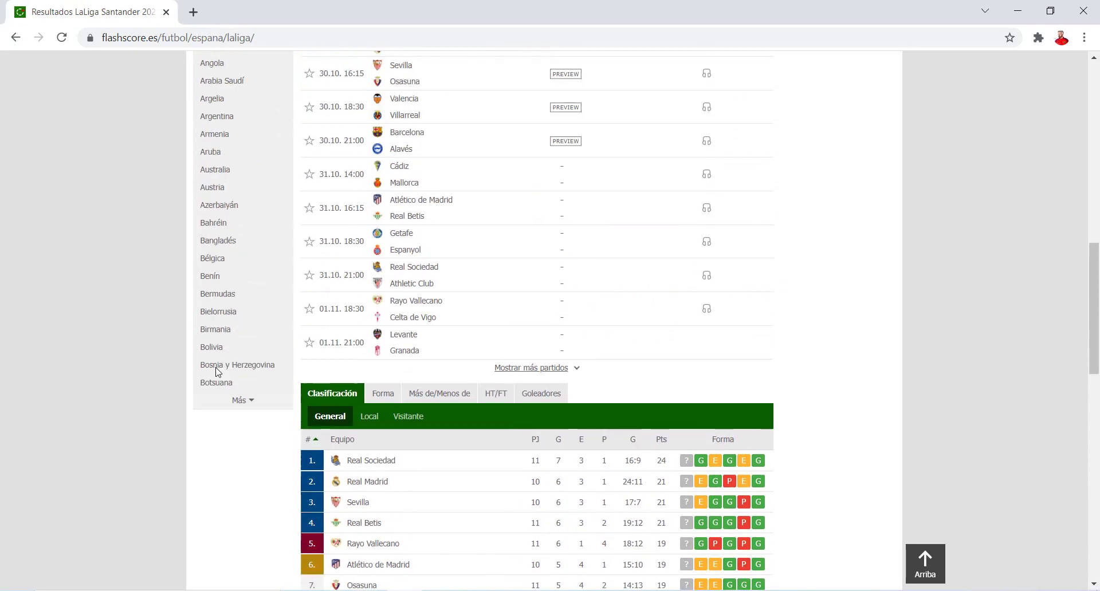
{"action": "scroll", "coordinate": [217, 371], "scroll_direction": "up", "scroll_amount": 2}
{"action": "scroll", "coordinate": [20, 328], "scroll_direction": "down", "scroll_amount": 10}
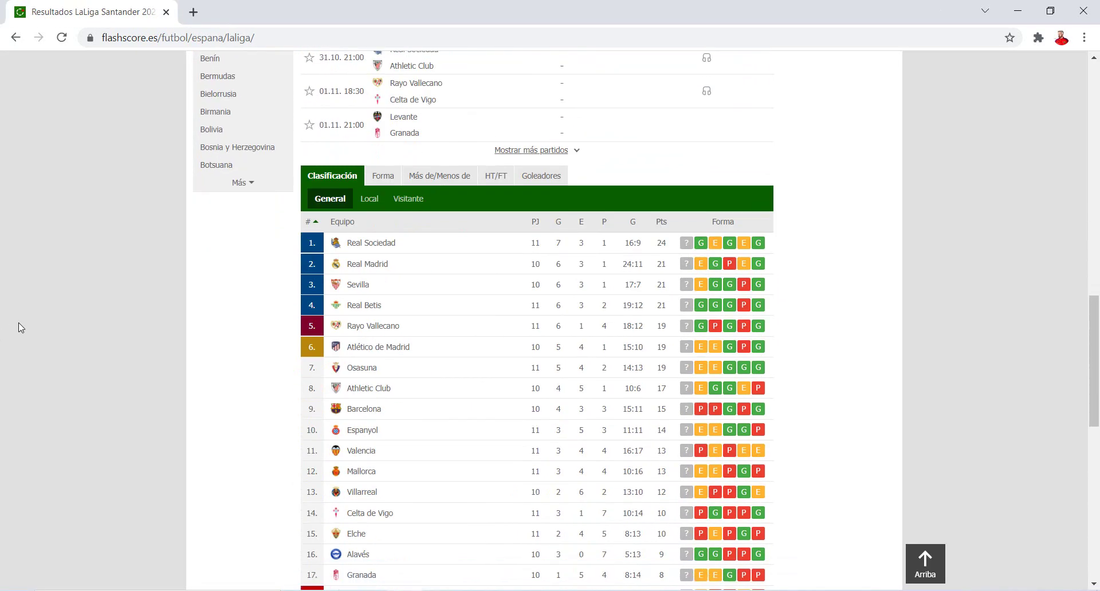
{"action": "scroll", "coordinate": [20, 328], "scroll_direction": "up", "scroll_amount": 1}
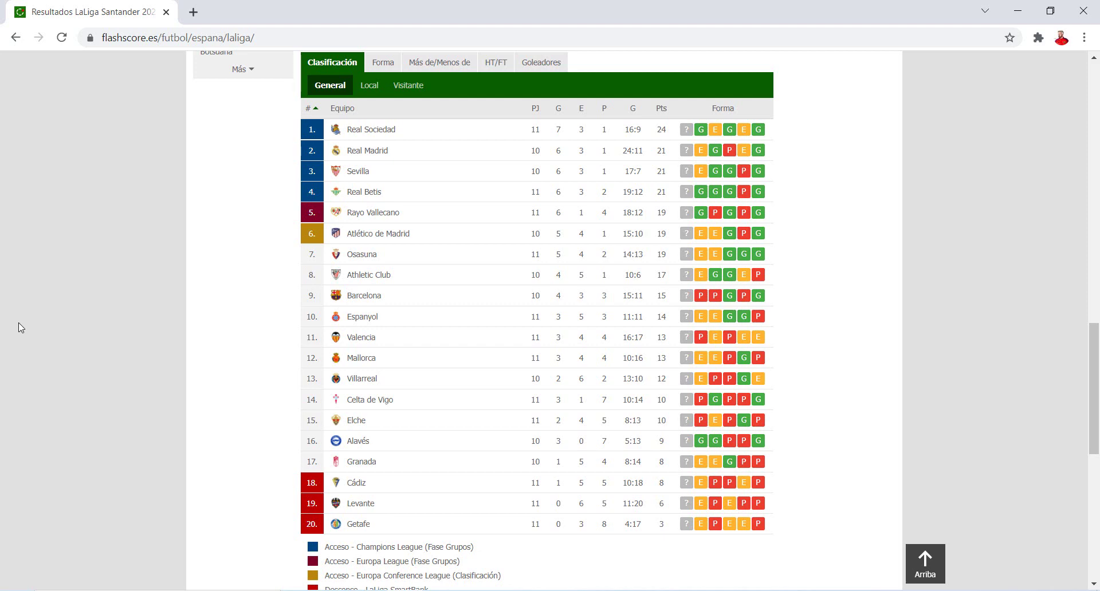
{"action": "scroll", "coordinate": [20, 328], "scroll_direction": "up", "scroll_amount": 8}
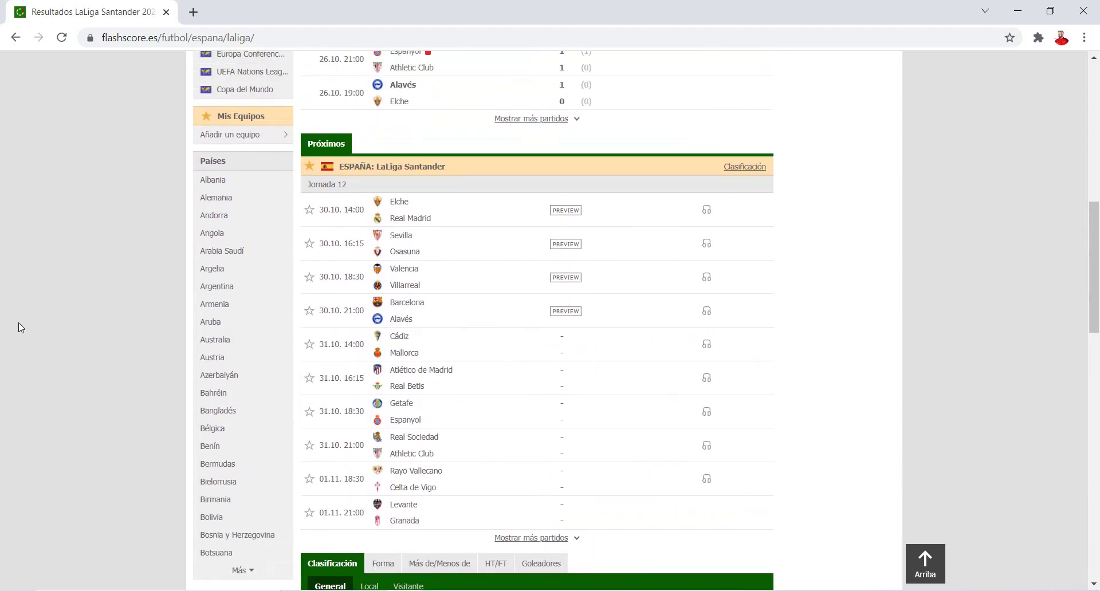